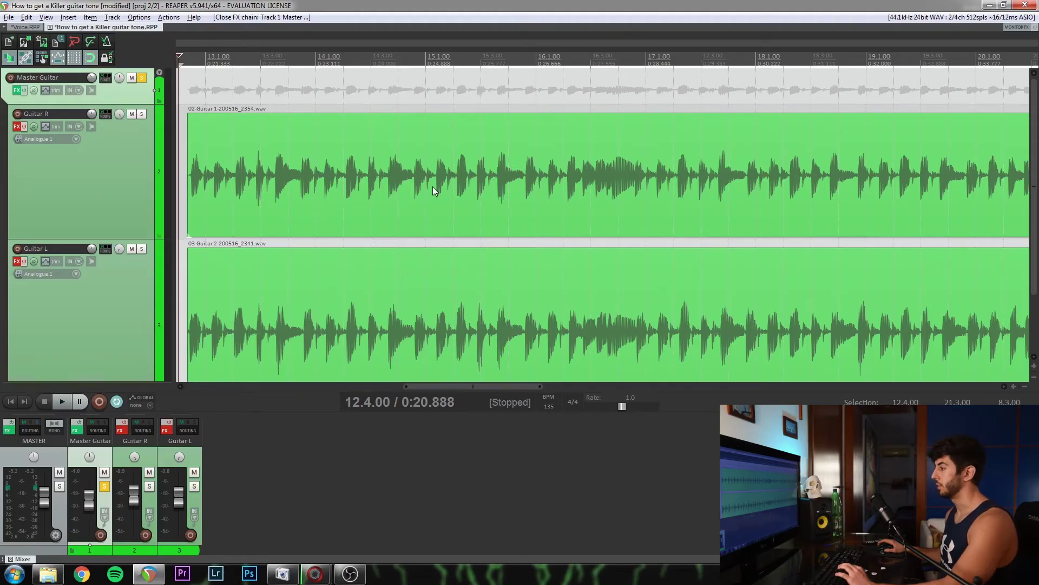
Listen to the guitars, then bypass all six plugins in the Master Guitar FX chain
key(space)
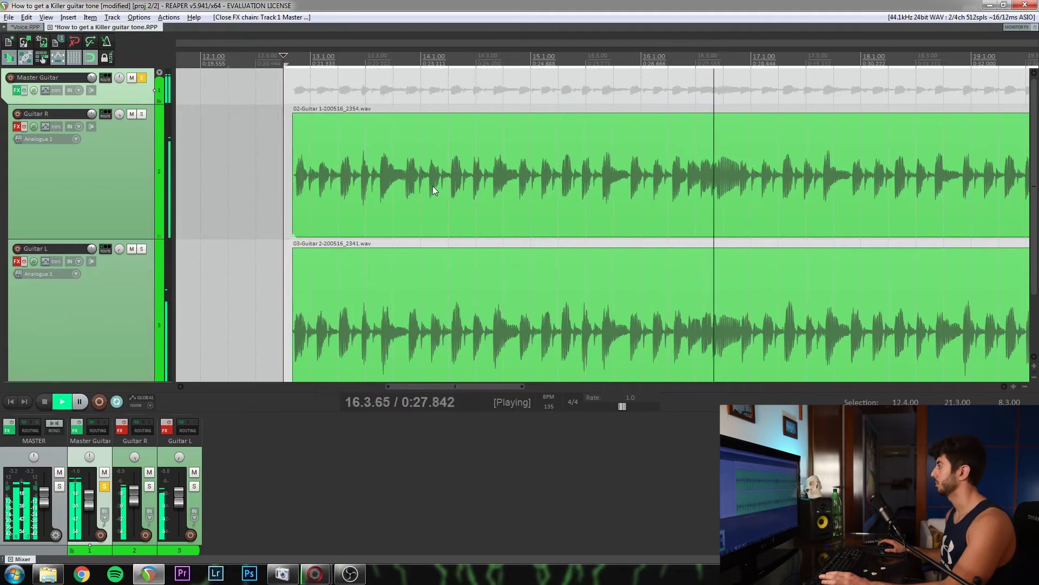
key(space)
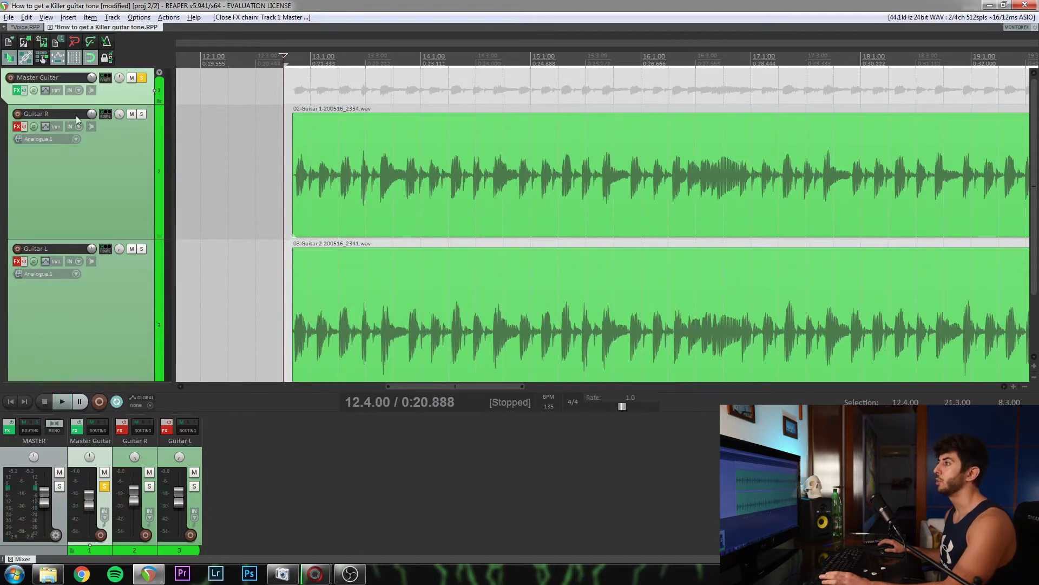
click(17, 89)
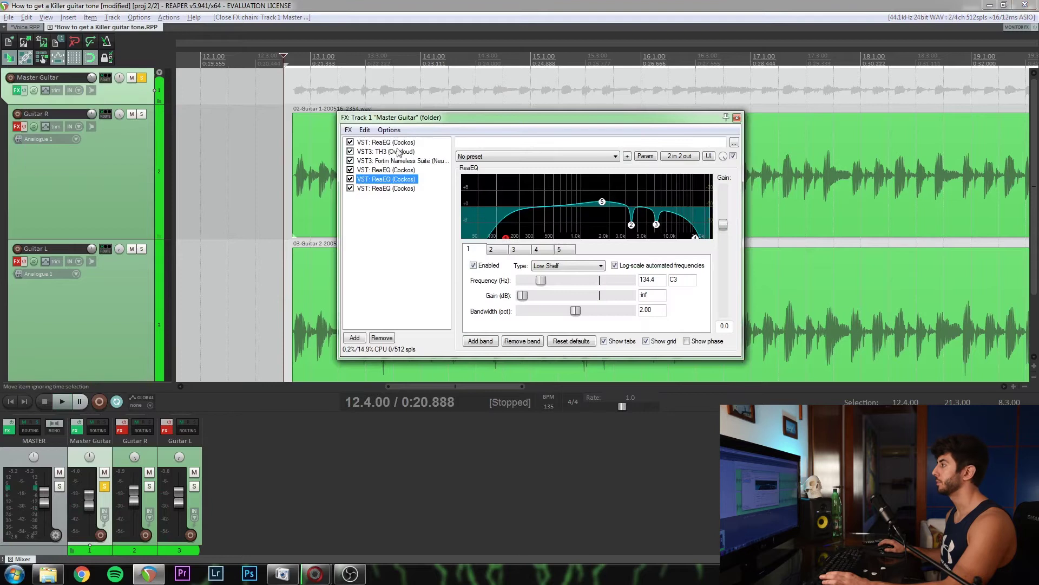
click(370, 143)
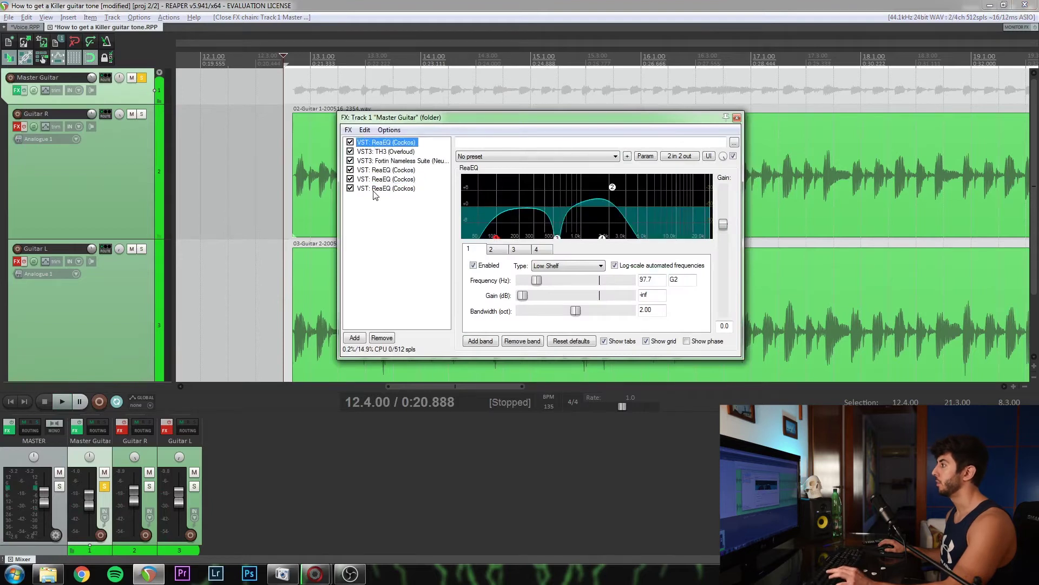
shift+click(375, 188)
key(Delete)
right_click(367, 151)
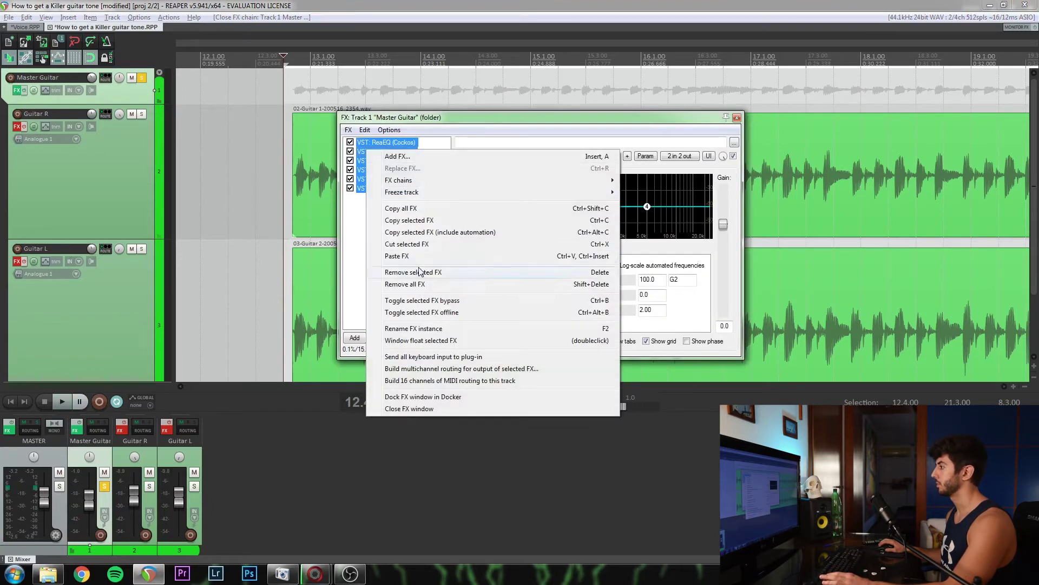
click(417, 300)
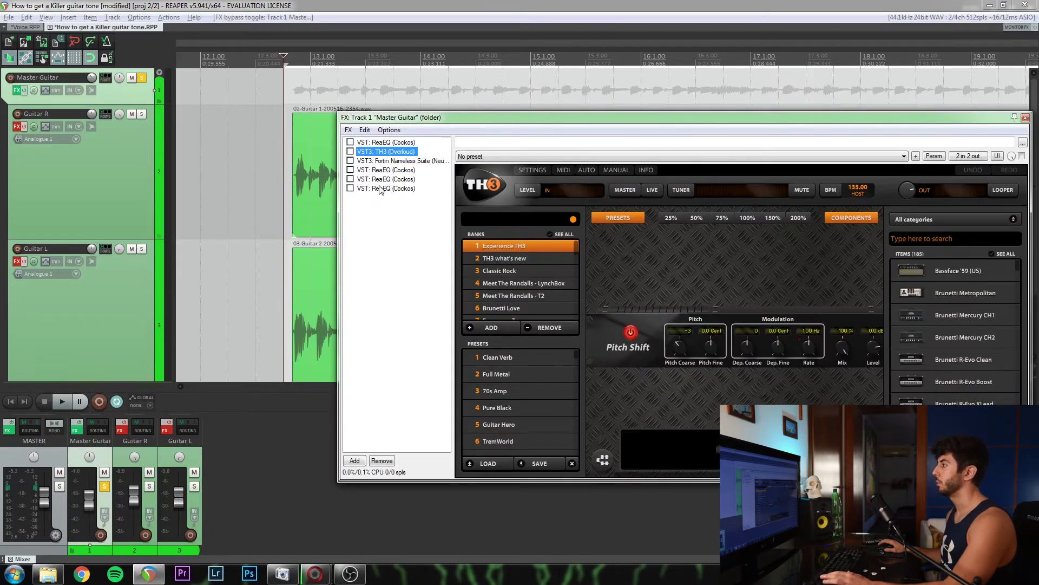
Play the guitars dry and then through TH3, then select the Fortin Nameless Suite amp
key(space)
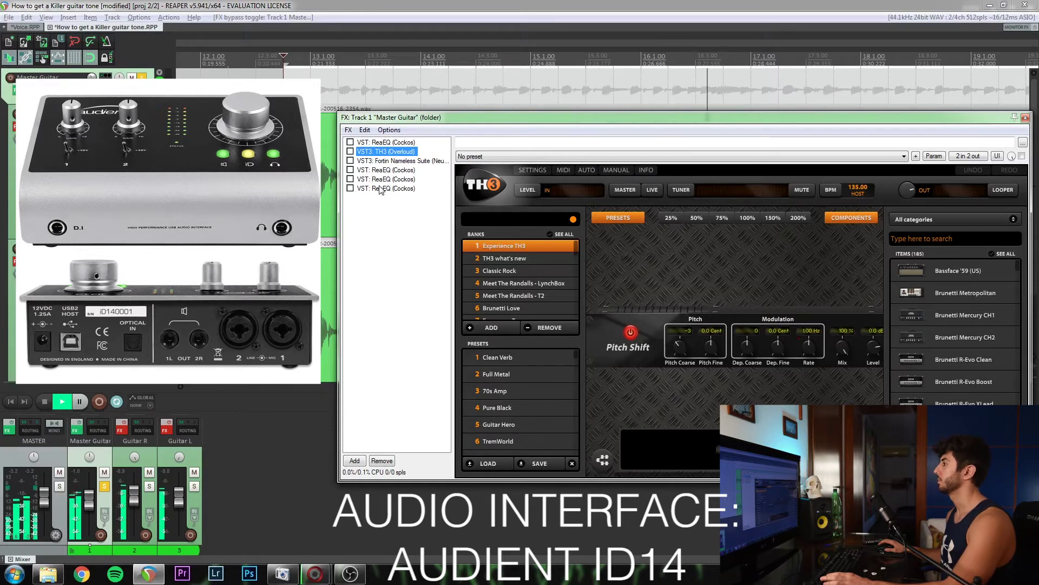
key(space)
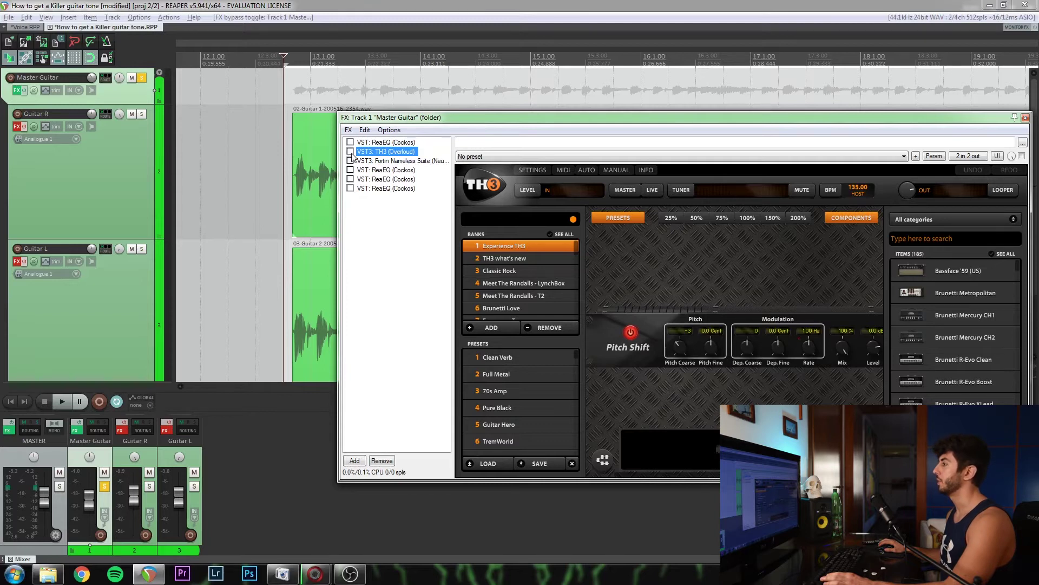
key(space)
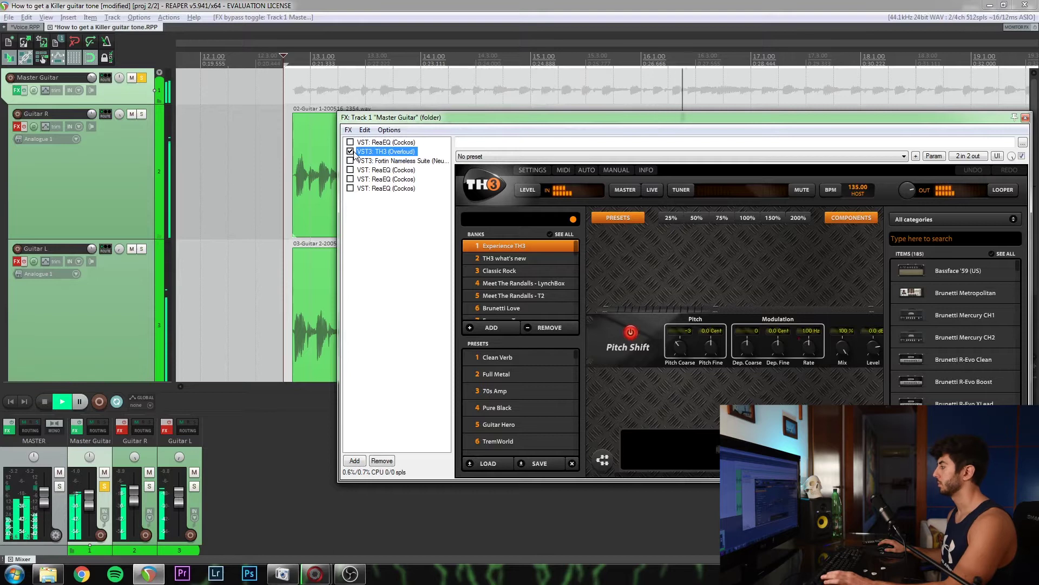
key(space)
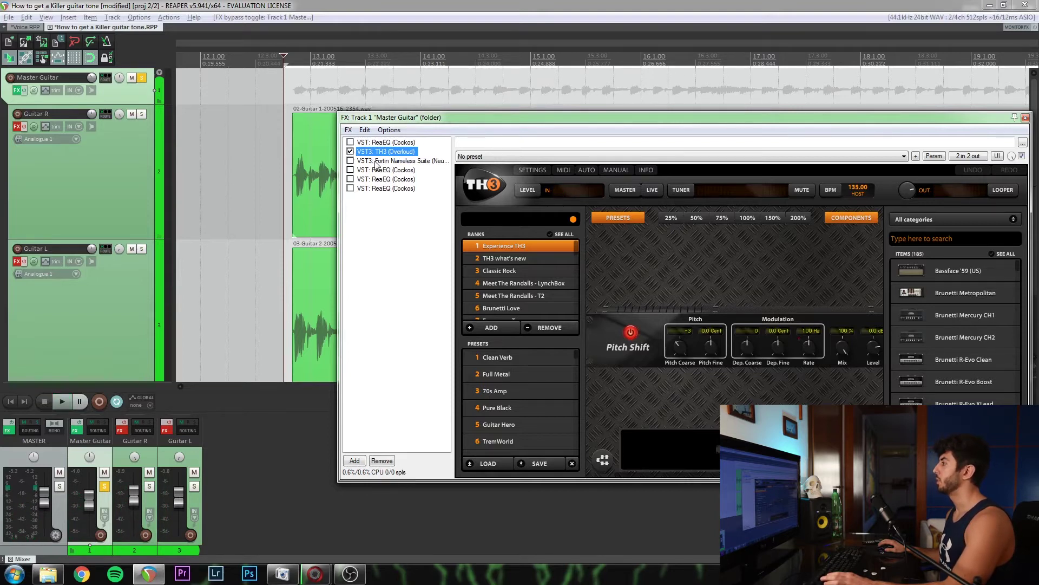
click(377, 161)
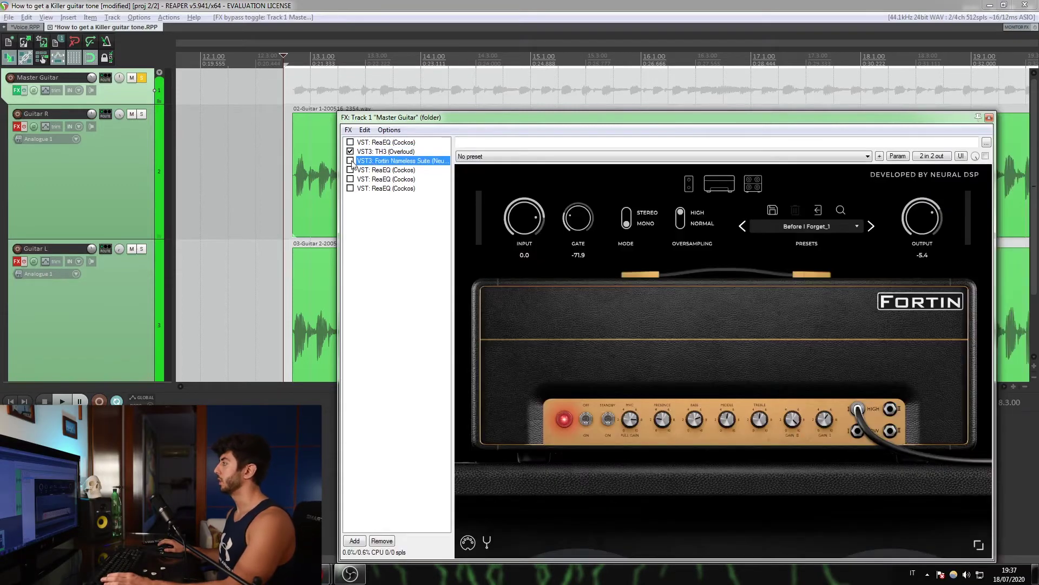
Enable Fortin Nameless Suite during playback and switch it to its Zuul/Hexdrive/Grind pedal view
key(space)
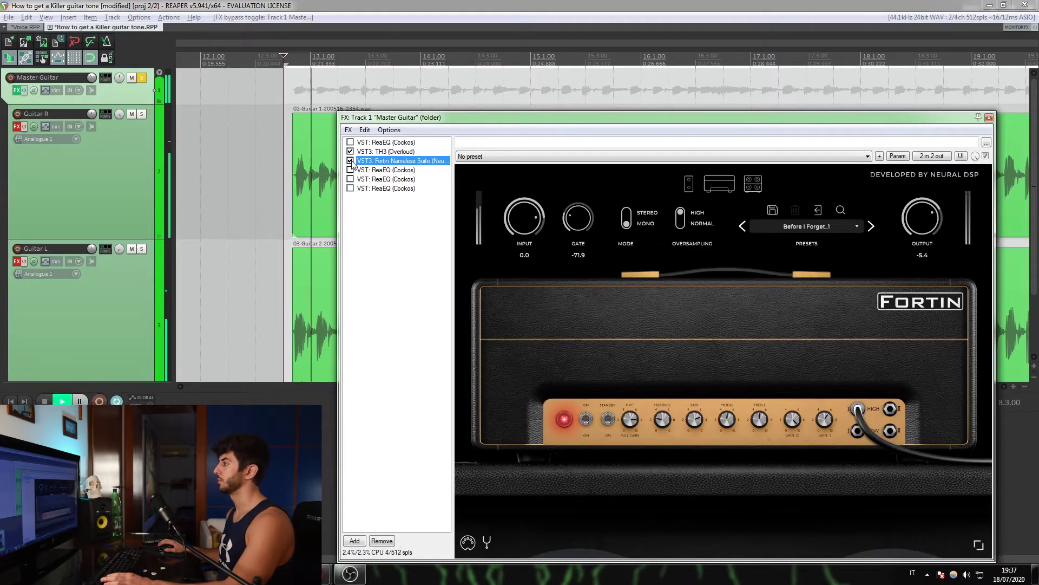
click(350, 160)
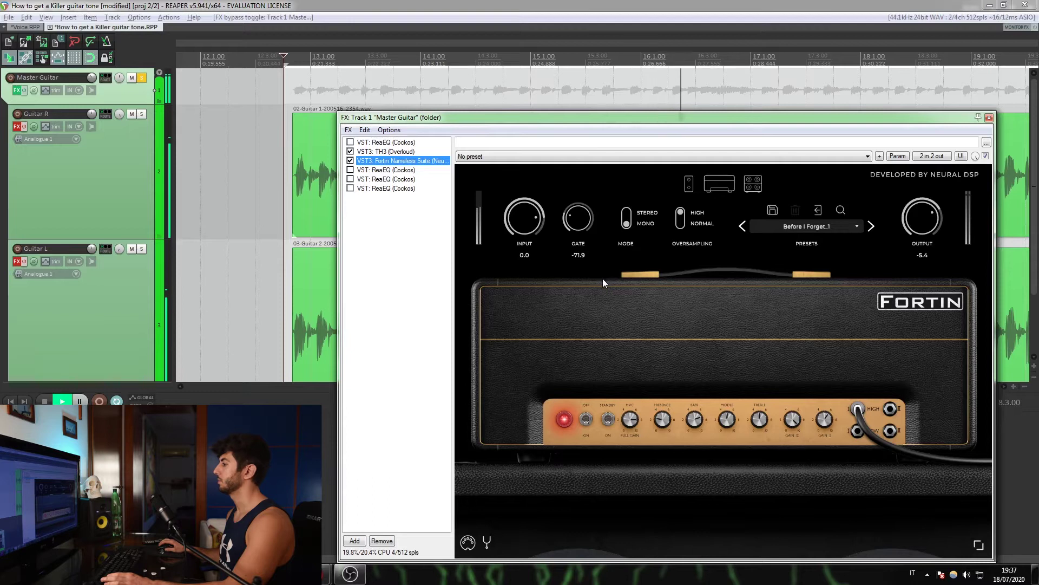
key(space)
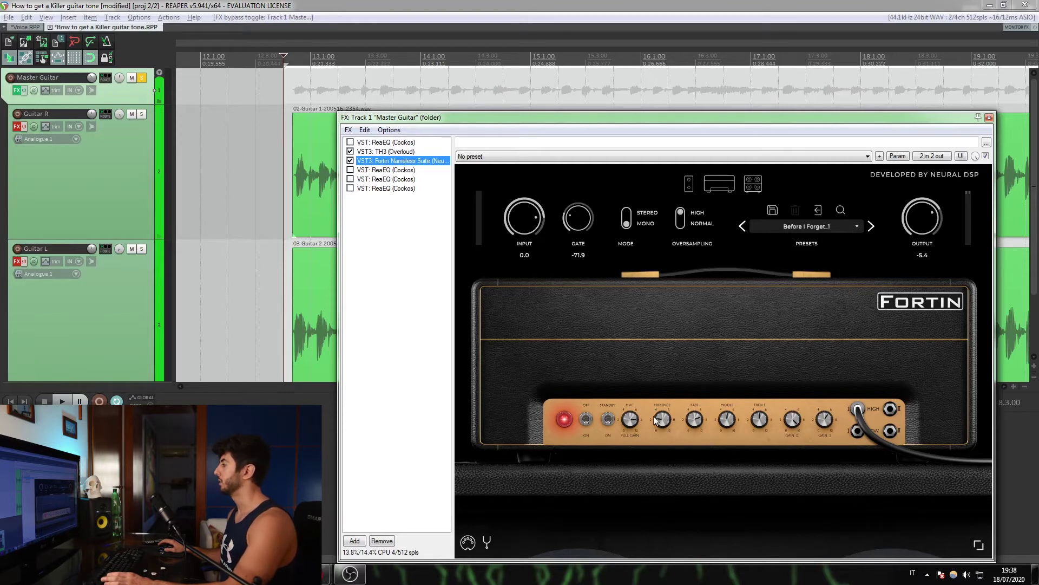
click(689, 183)
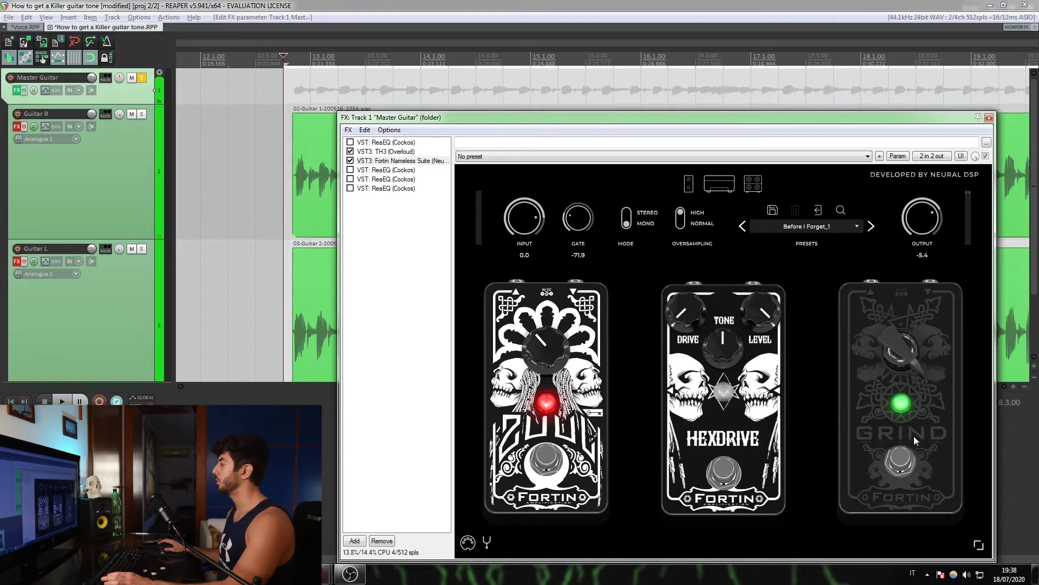
A/B the Fortin Grind pedal, playing once with it off and once engaged
click(901, 461)
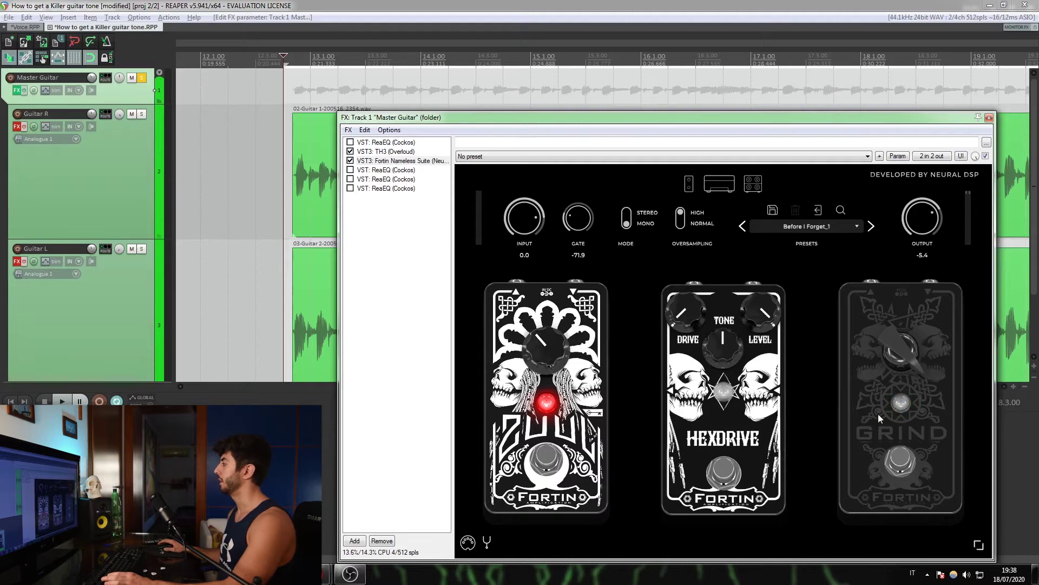
key(space)
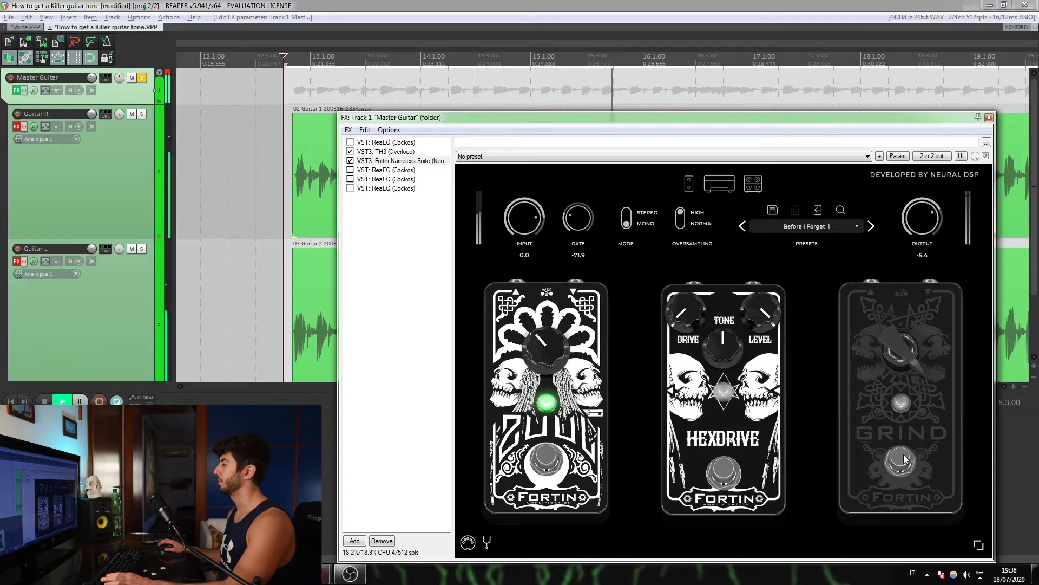
key(space)
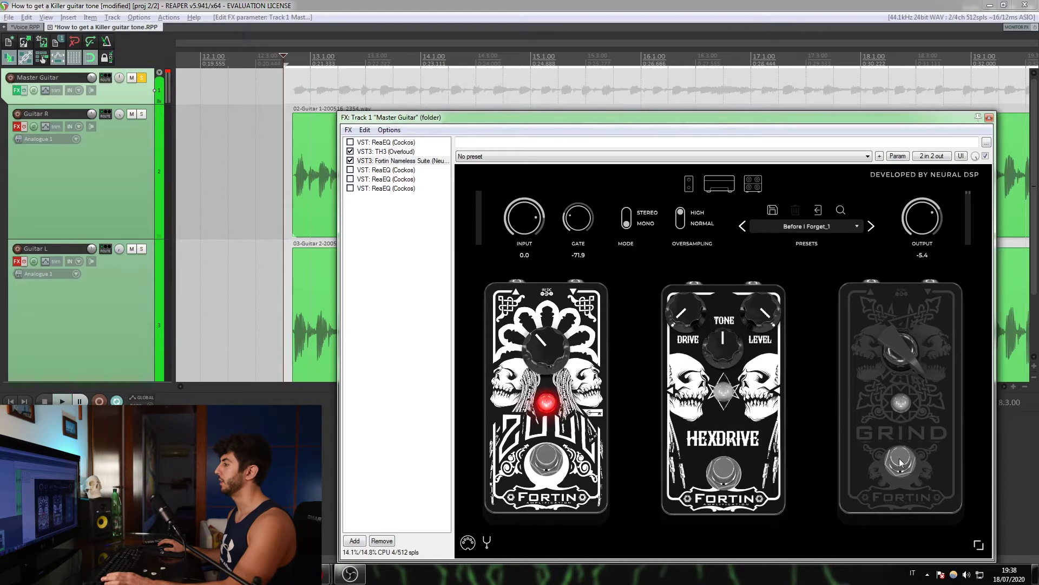
click(901, 462)
key(space)
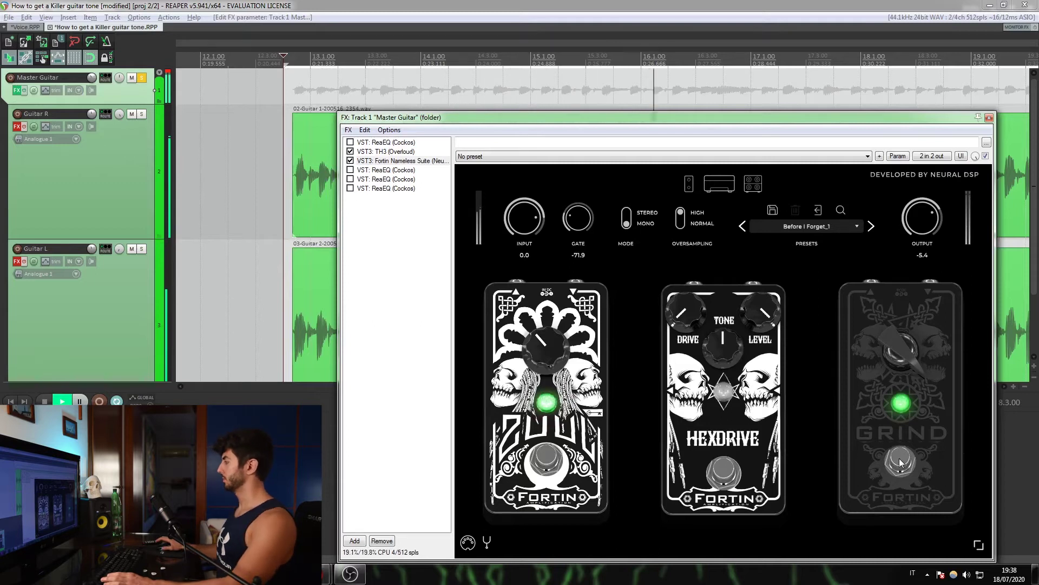
key(space)
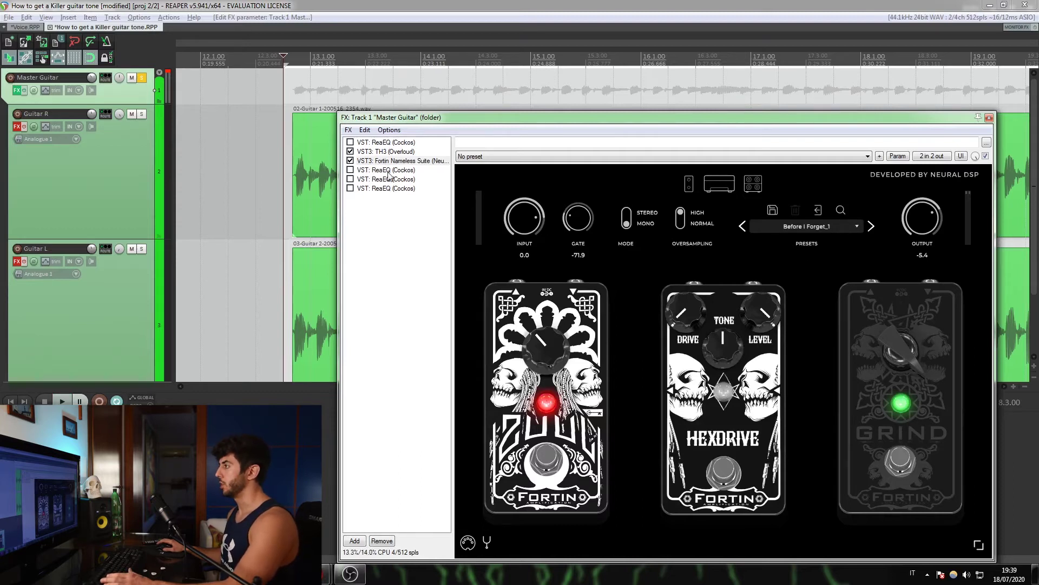
Show the first ReaEQ and toggle it on, off and on during playback, leaving it enabled
click(387, 143)
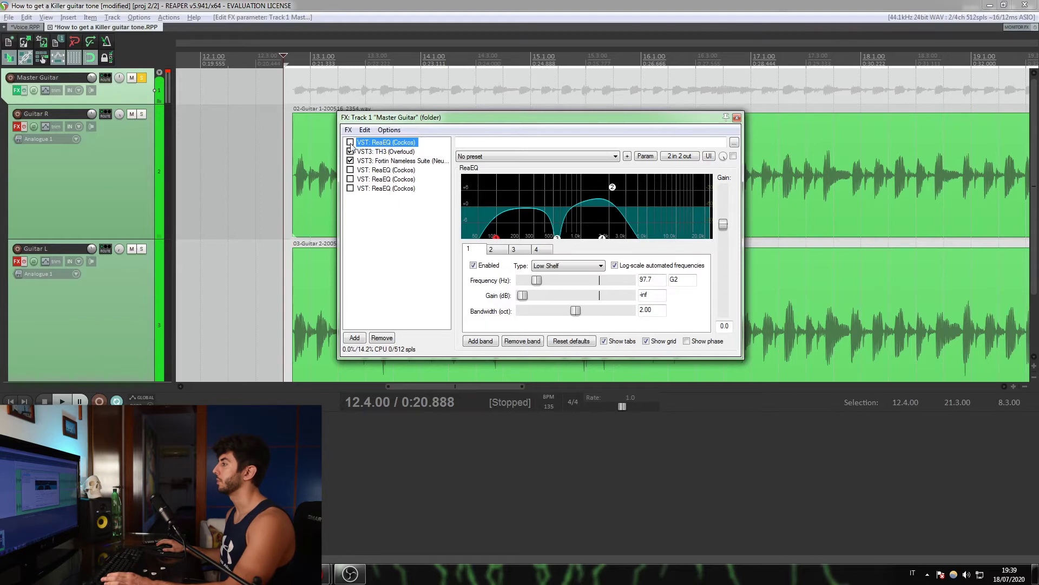
key(space)
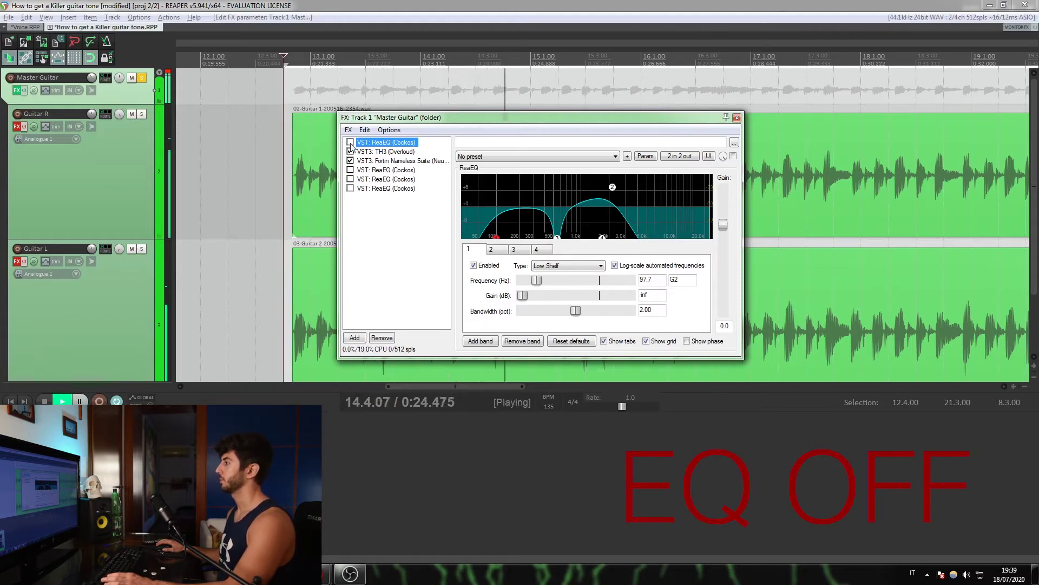
click(350, 143)
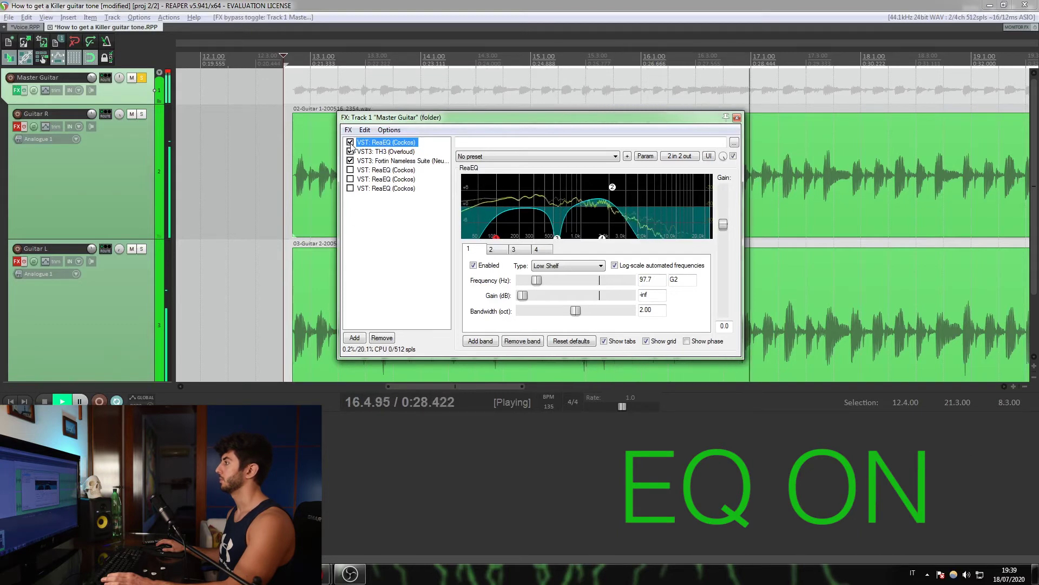
click(351, 143)
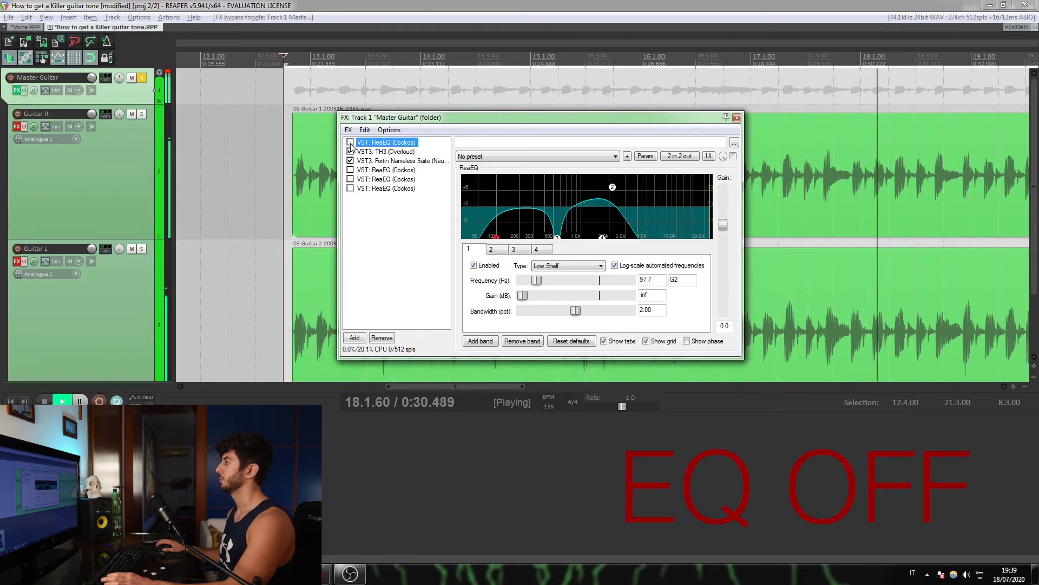
click(351, 143)
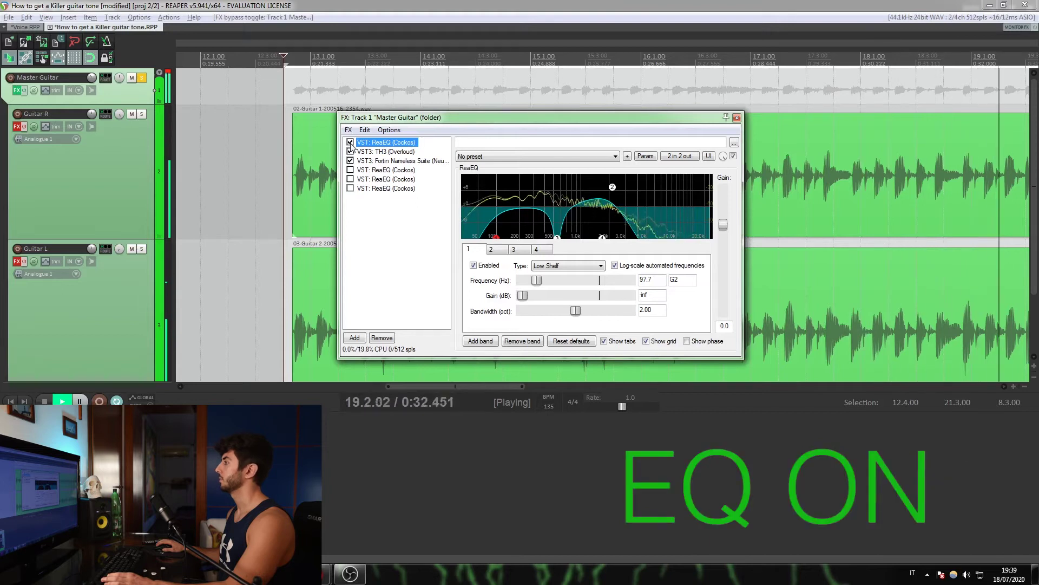
key(space)
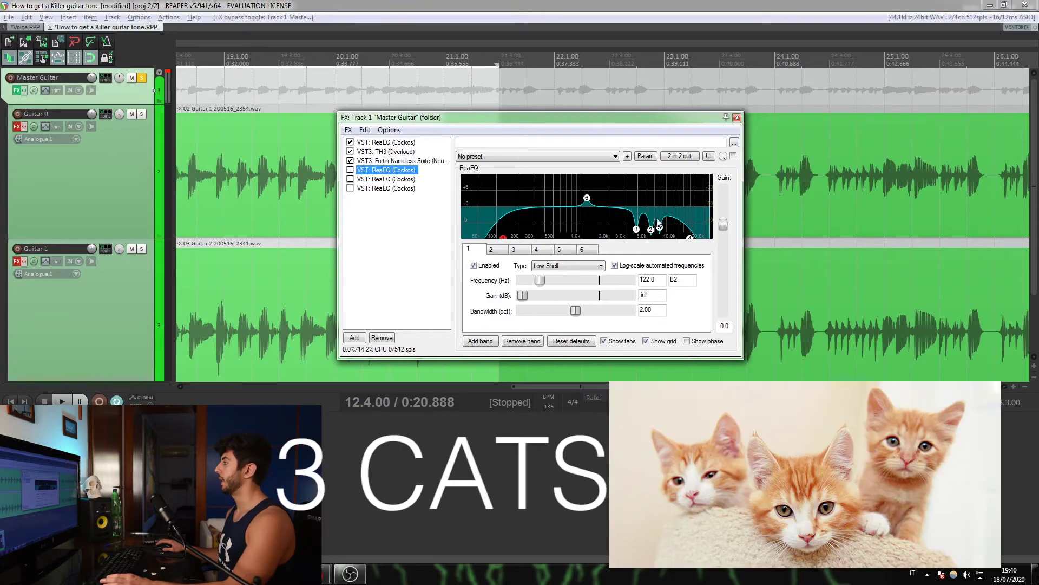
A/B the fourth ReaEQ during playback, leave it enabled, and select its band 3 (-8.3 dB at 3846.7 Hz)
mouse_move(639, 234)
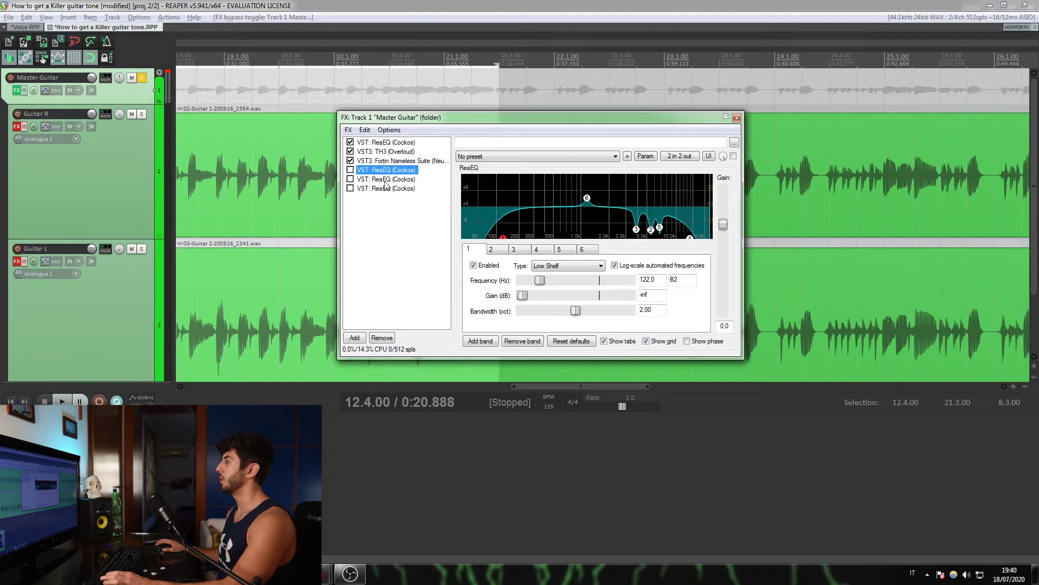
key(space)
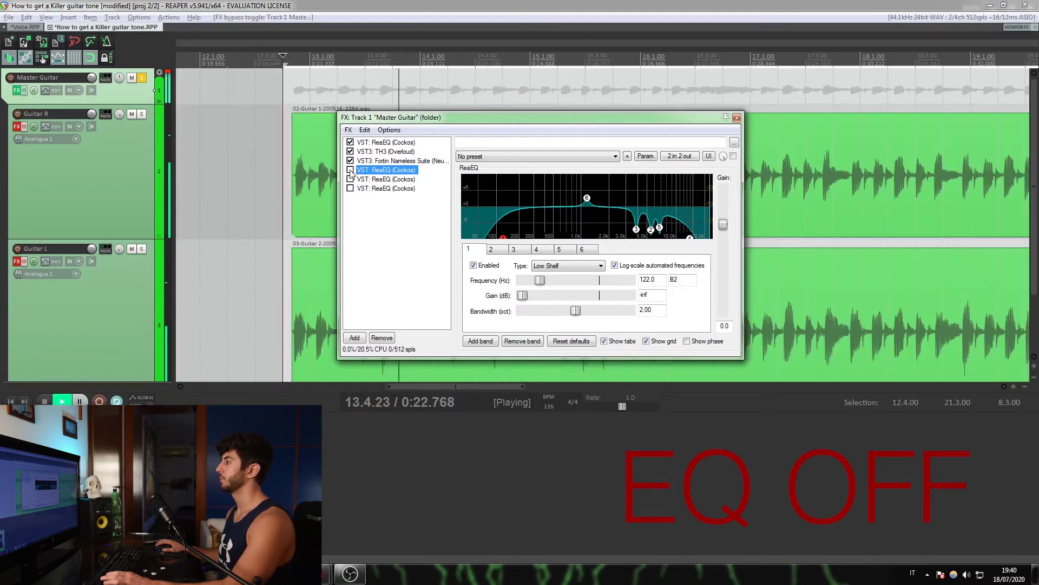
click(350, 170)
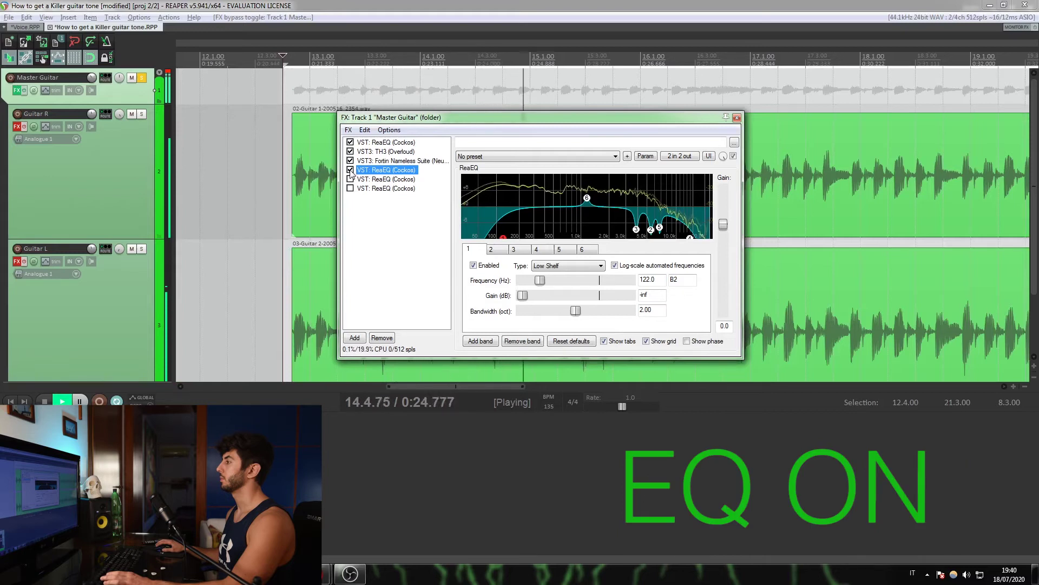
click(350, 170)
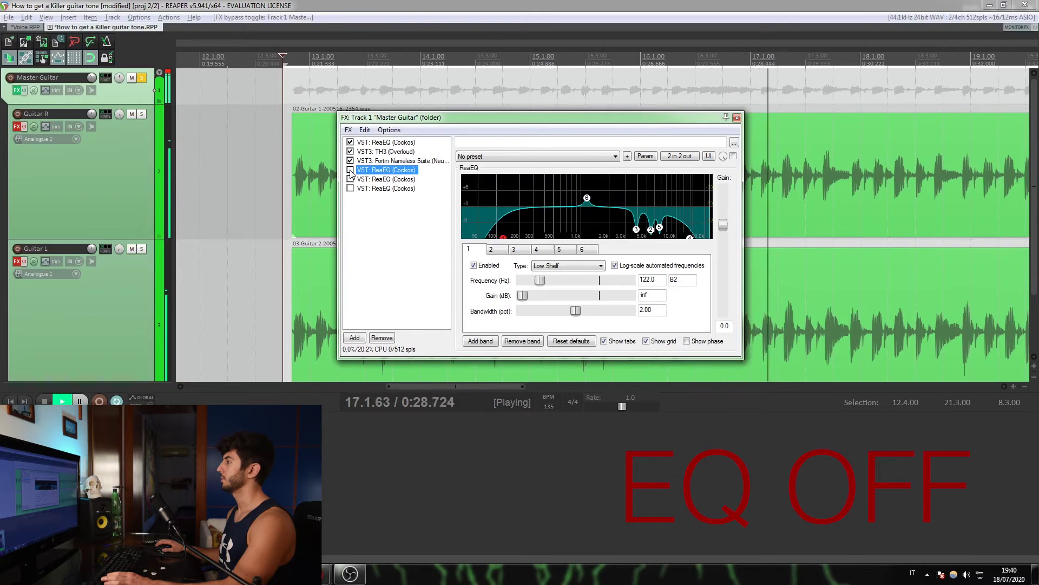
click(350, 170)
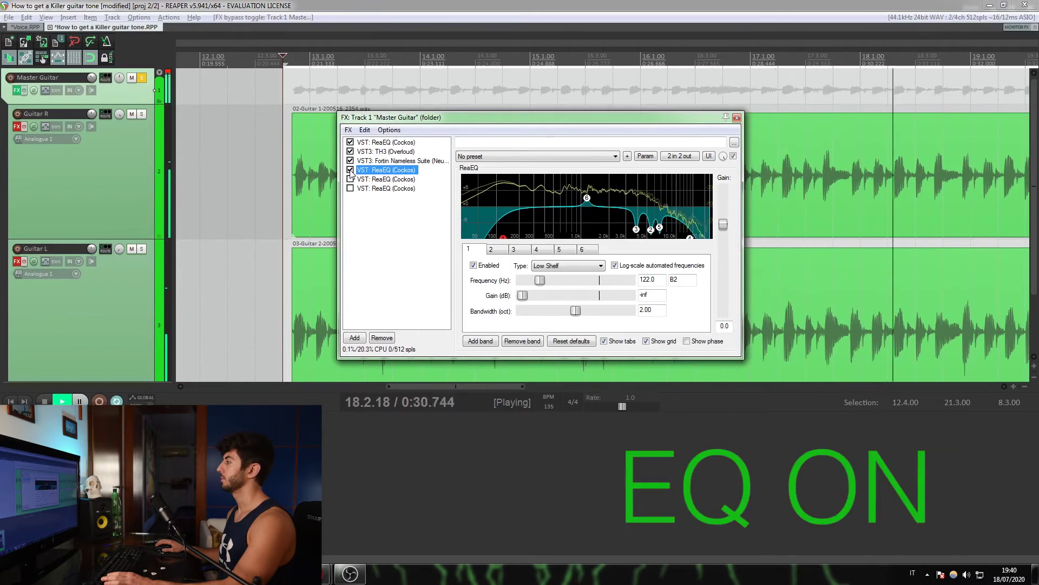
key(space)
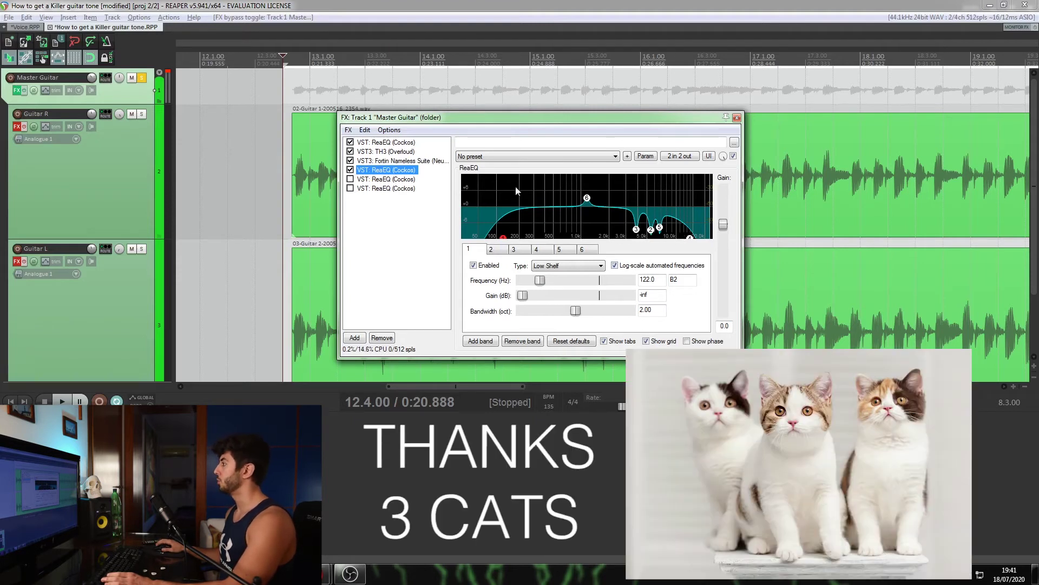
click(636, 229)
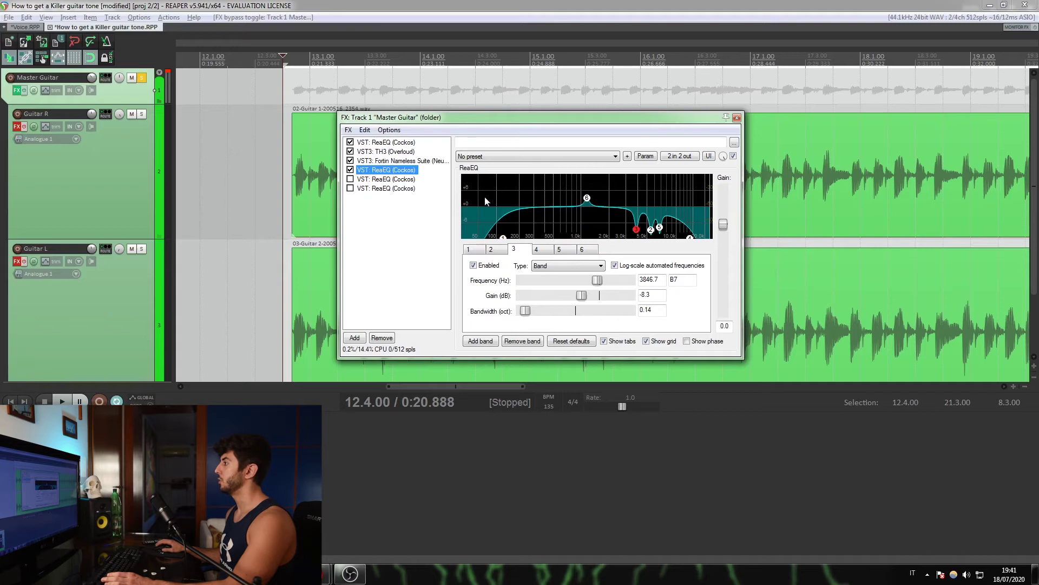
During playback, A/B band 3's 3846.7 Hz cut and band 2's 5462.5 Hz cut, leaving both enabled
key(space)
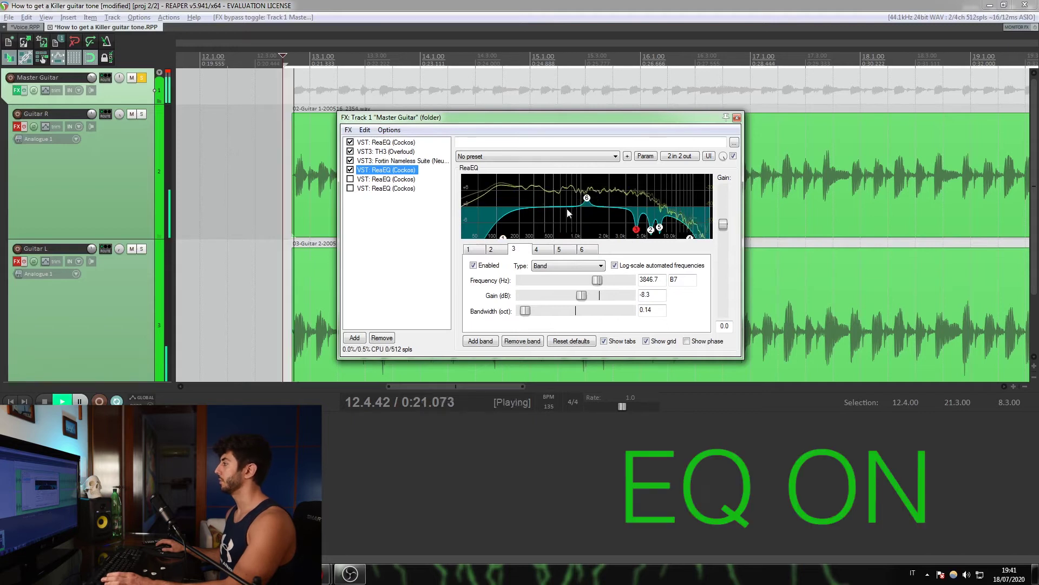
click(474, 265)
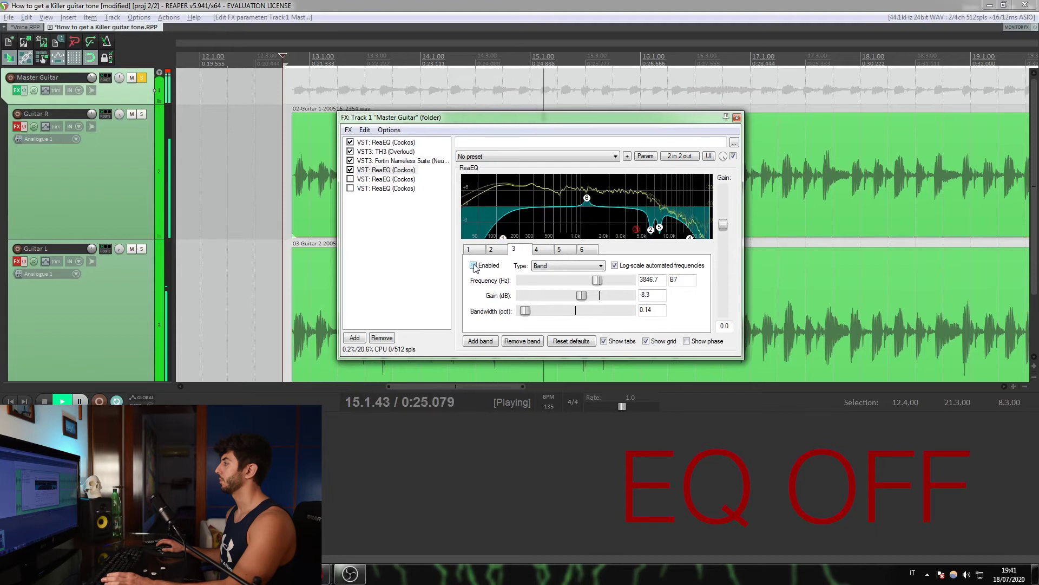
click(474, 265)
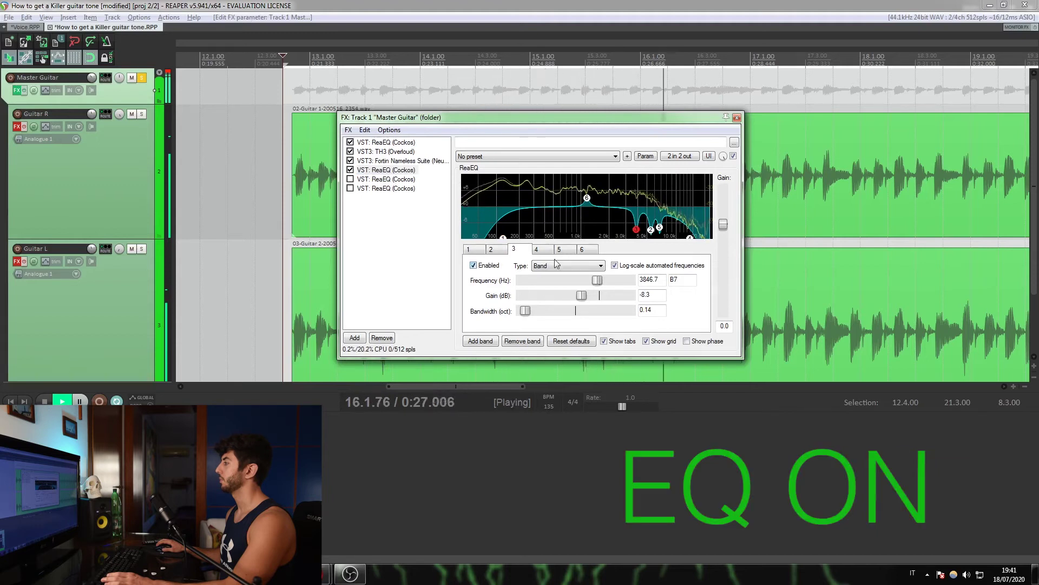
click(652, 234)
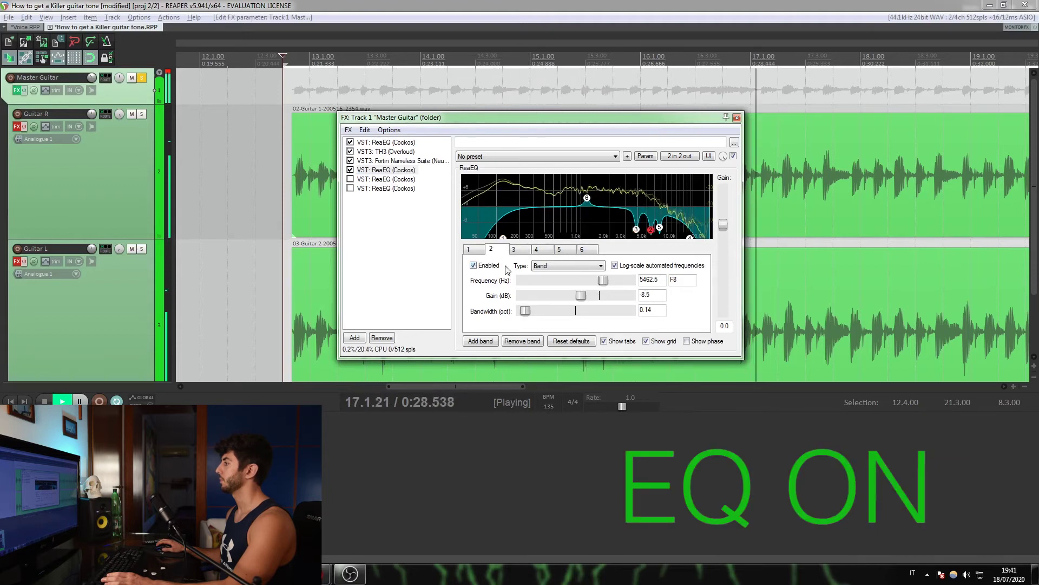
click(474, 266)
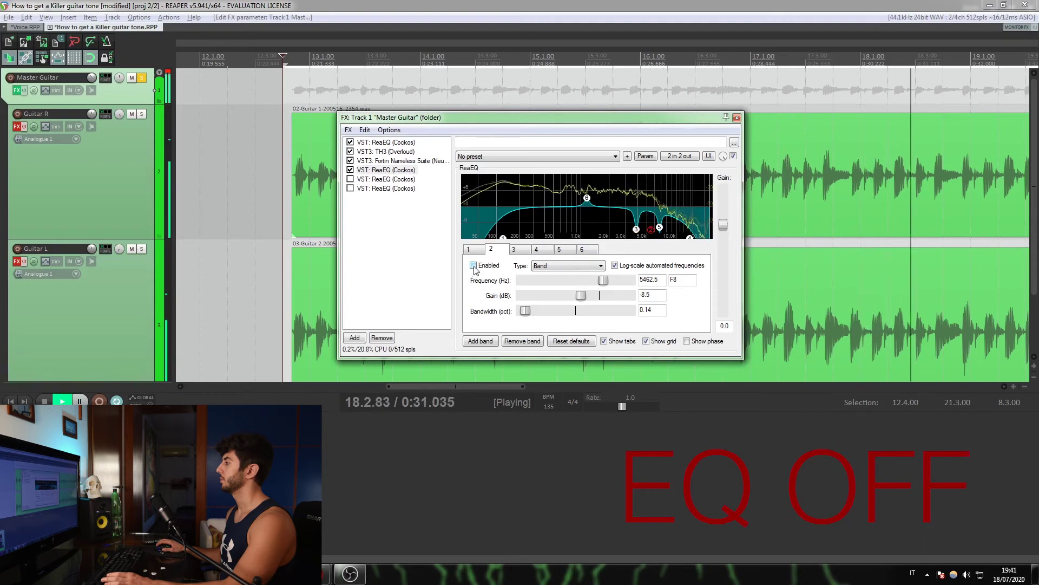
click(474, 265)
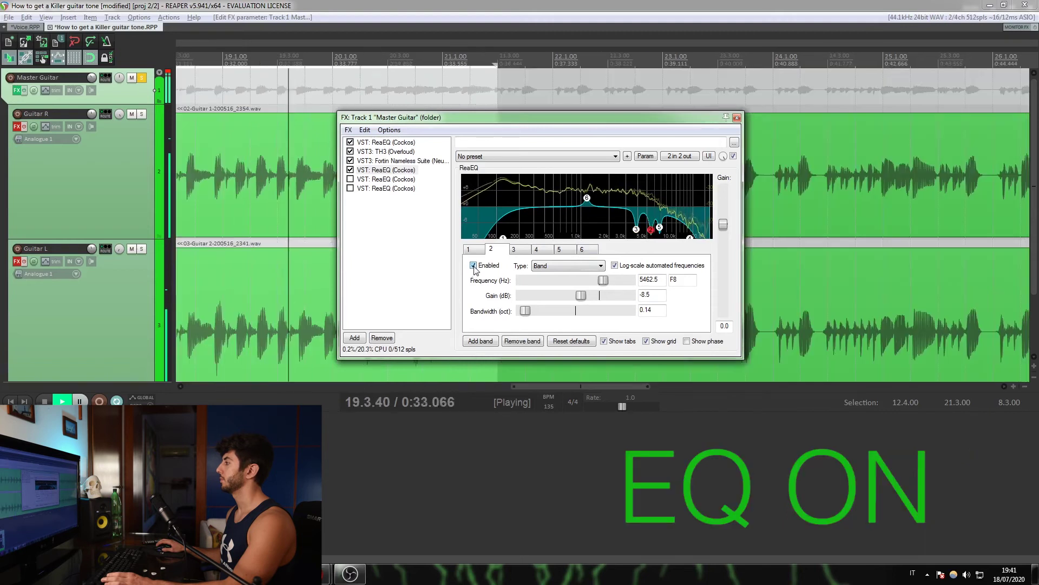
A/B band 5's -7.5 dB cut at 6706.4 Hz twice, leave it enabled, and stop playback
click(661, 228)
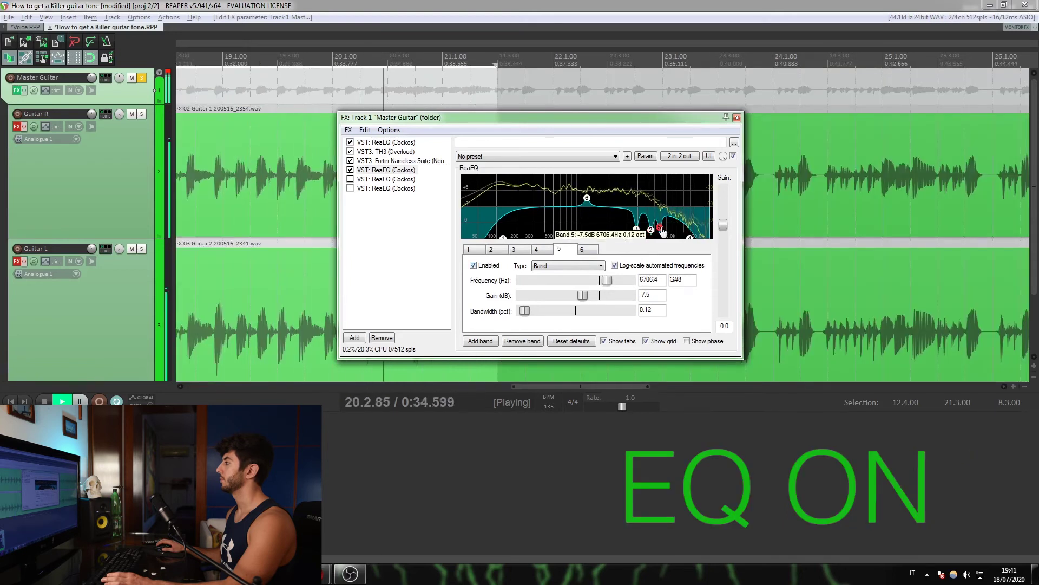
click(474, 265)
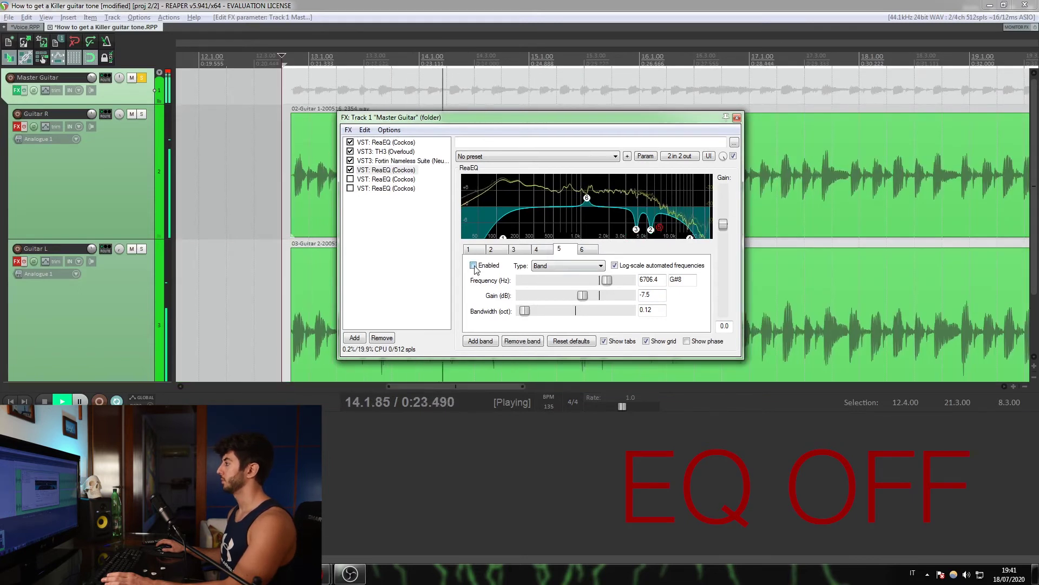
click(474, 265)
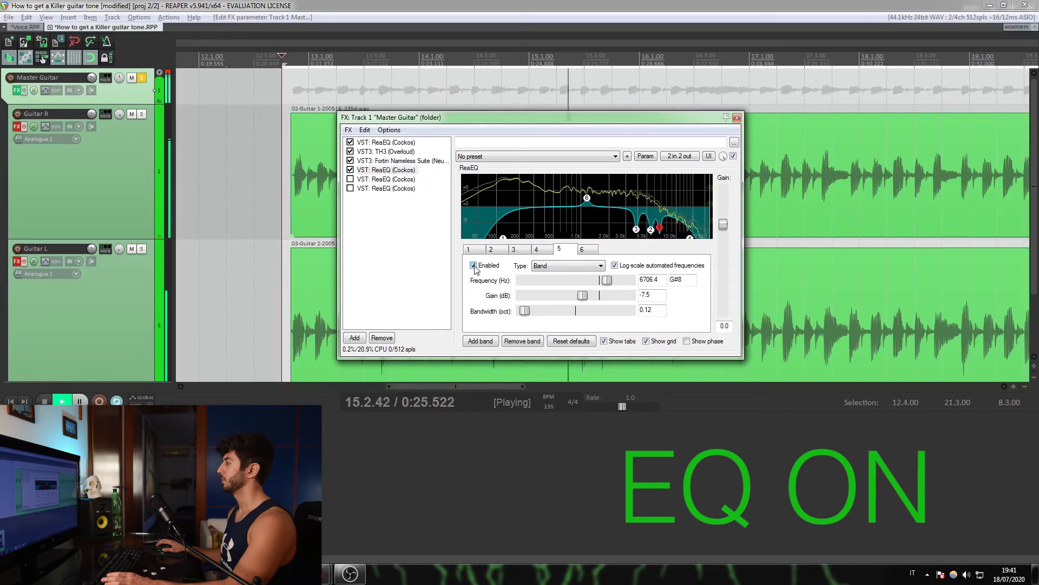
click(474, 266)
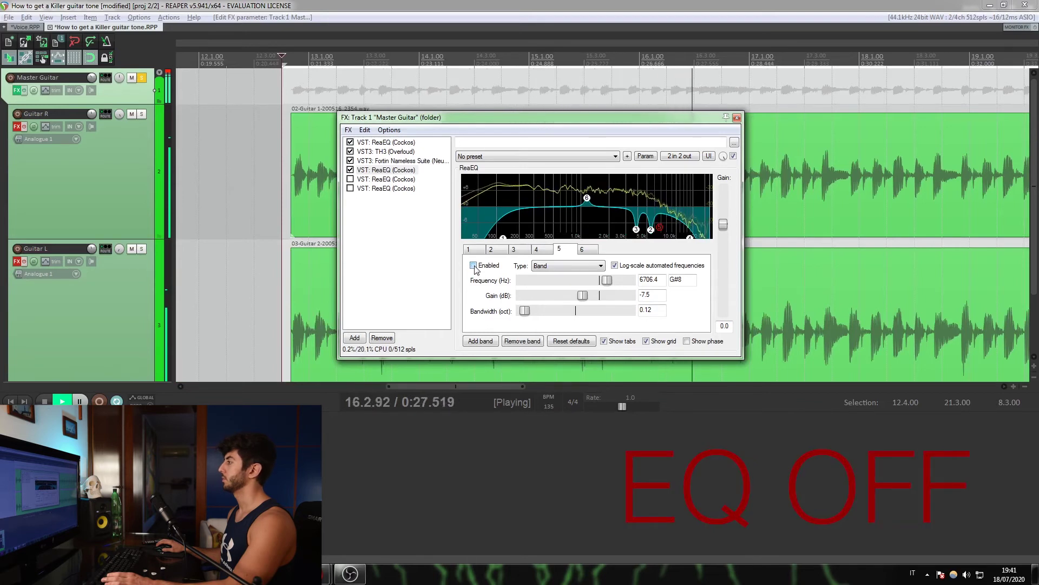
click(474, 265)
key(space)
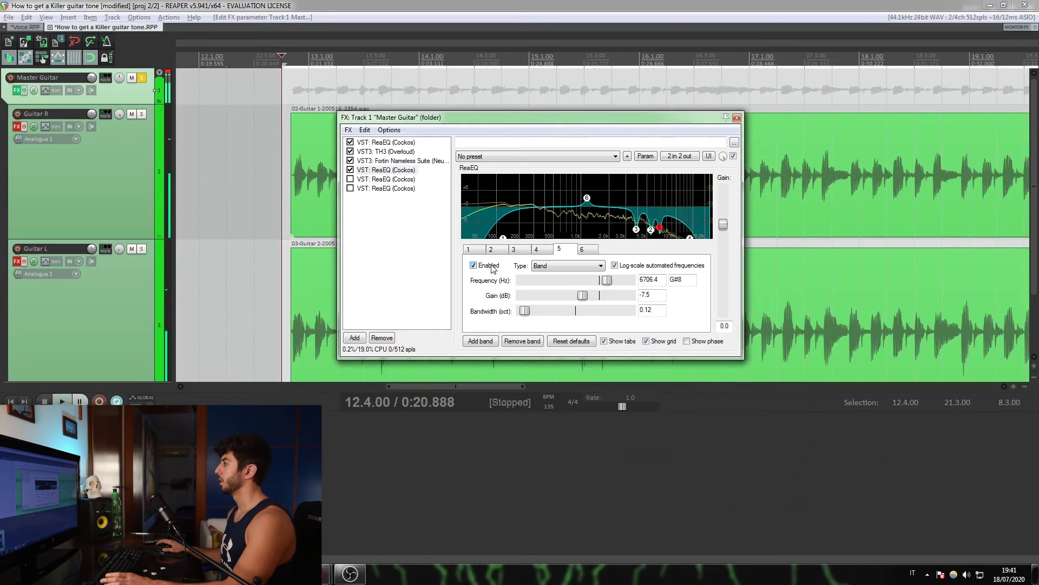
A/B the fifth ReaEQ during playback, leave it enabled, and show the sixth ReaEQ (1.6 dB at 276.9 Hz)
click(387, 179)
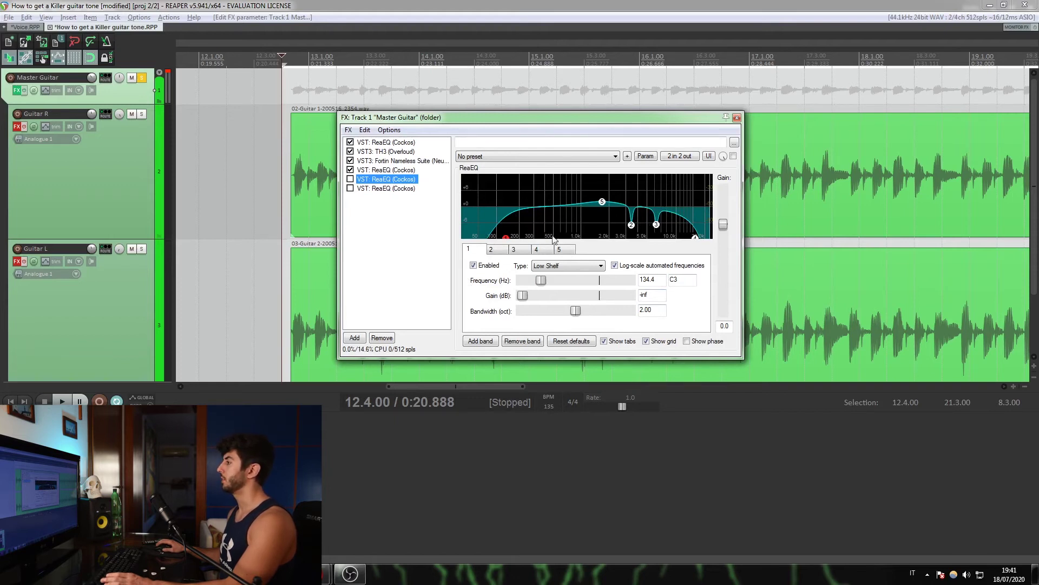
key(space)
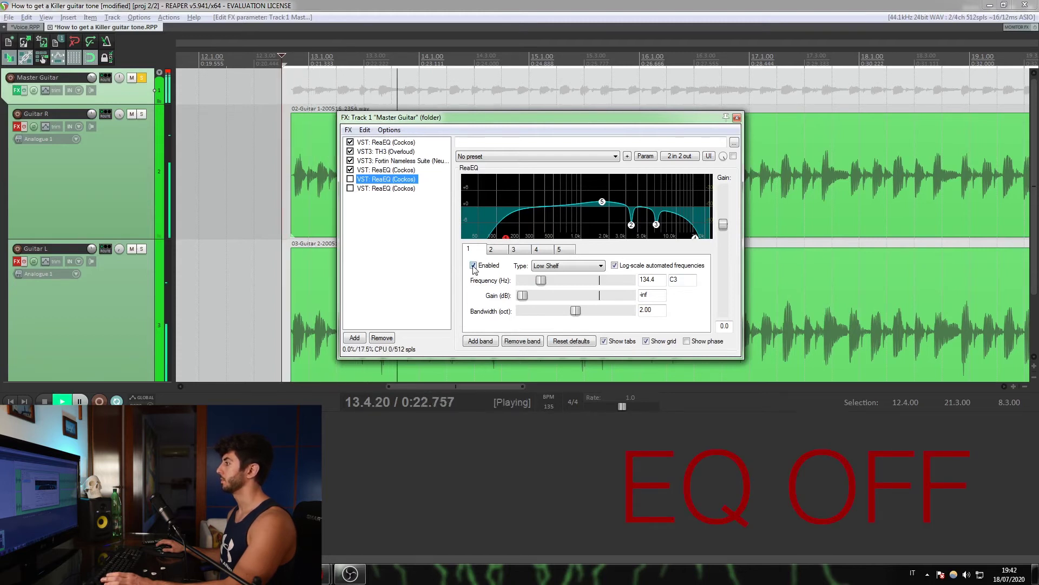
click(350, 180)
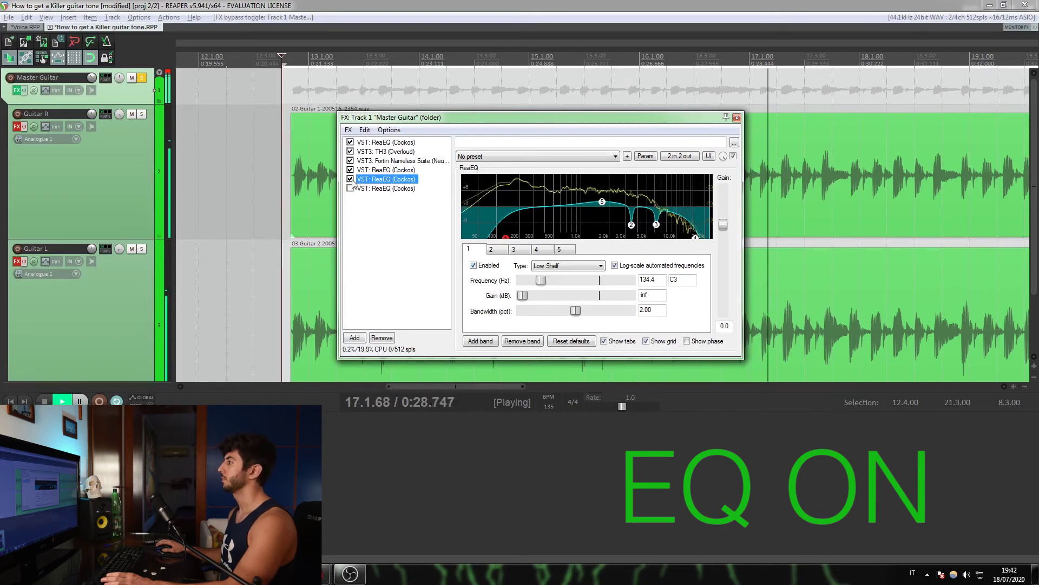
click(350, 180)
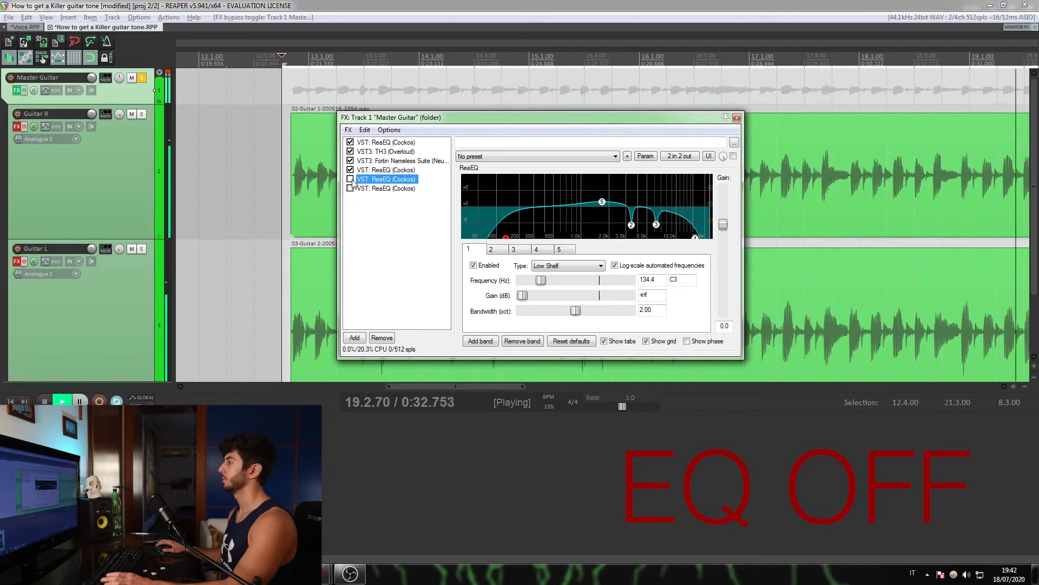
click(351, 179)
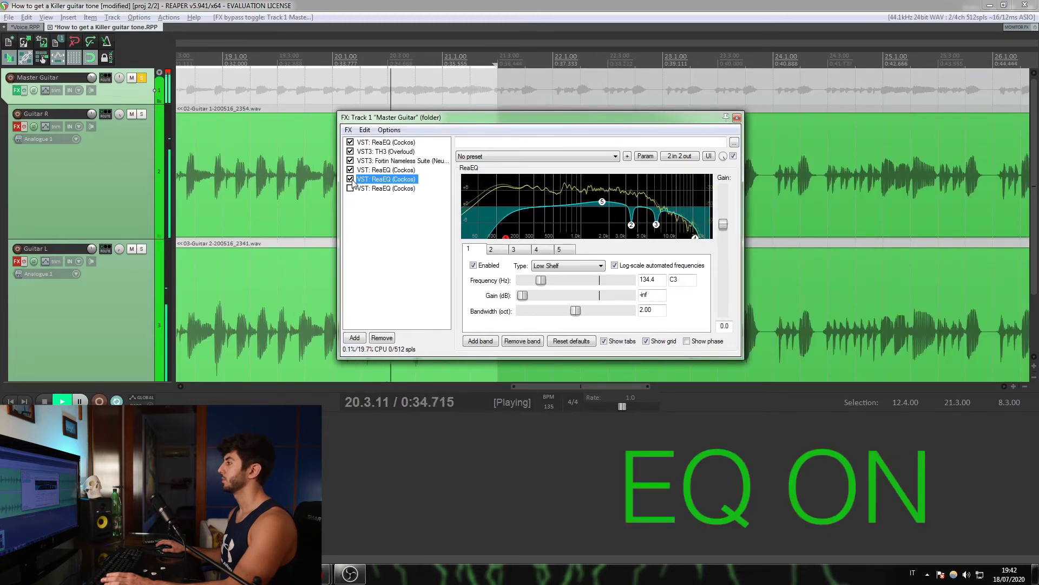
key(space)
click(372, 189)
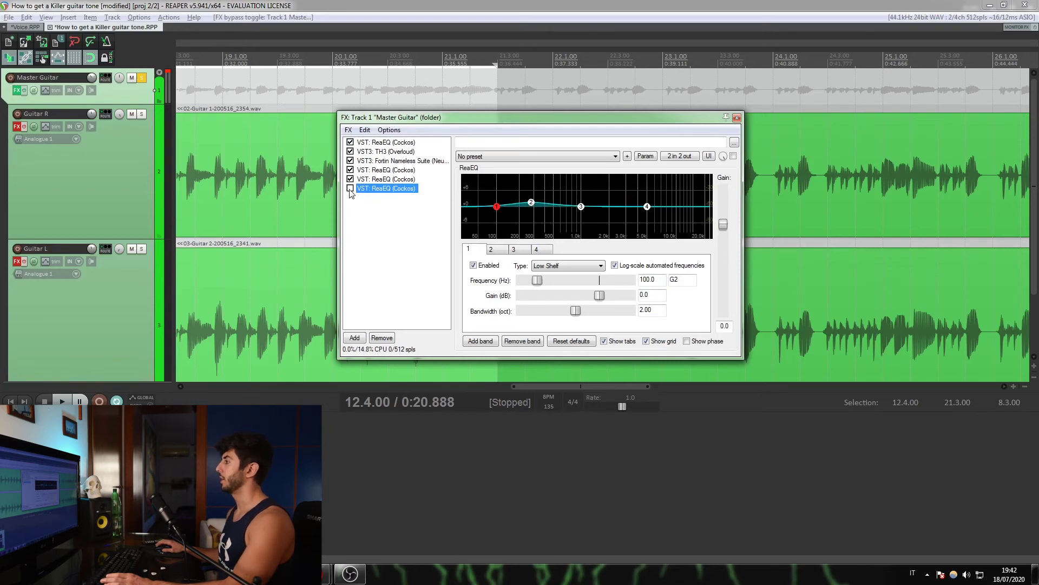
Toggle the sixth ReaEQ on, off and on during playback, leaving all six plugins active
key(space)
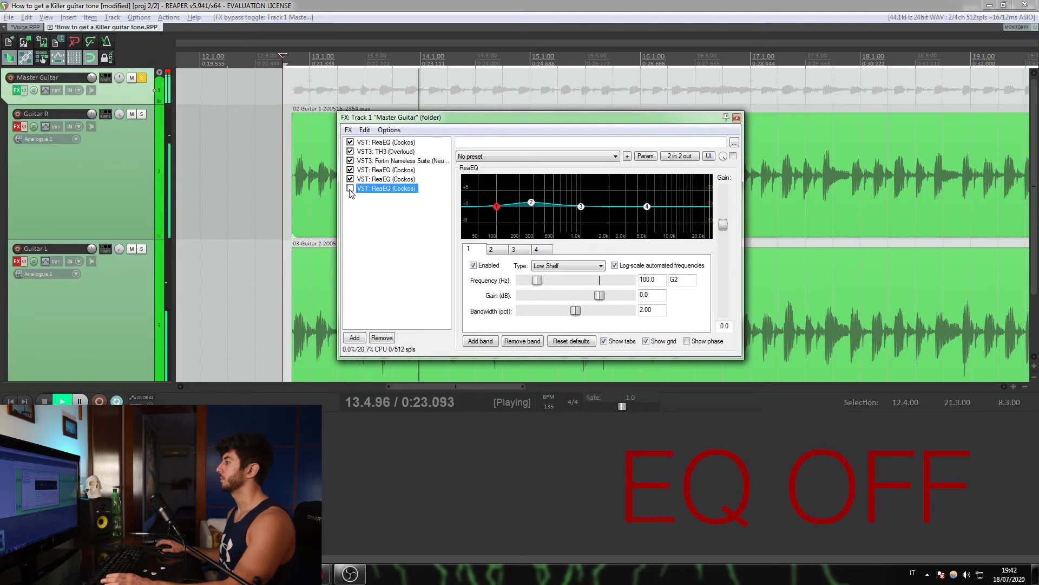
click(350, 189)
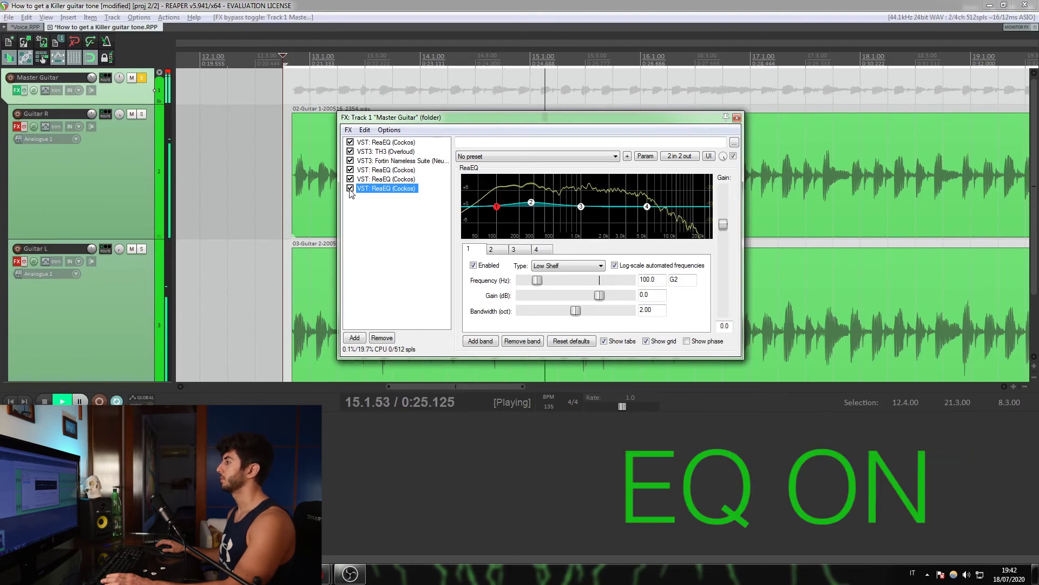
click(351, 189)
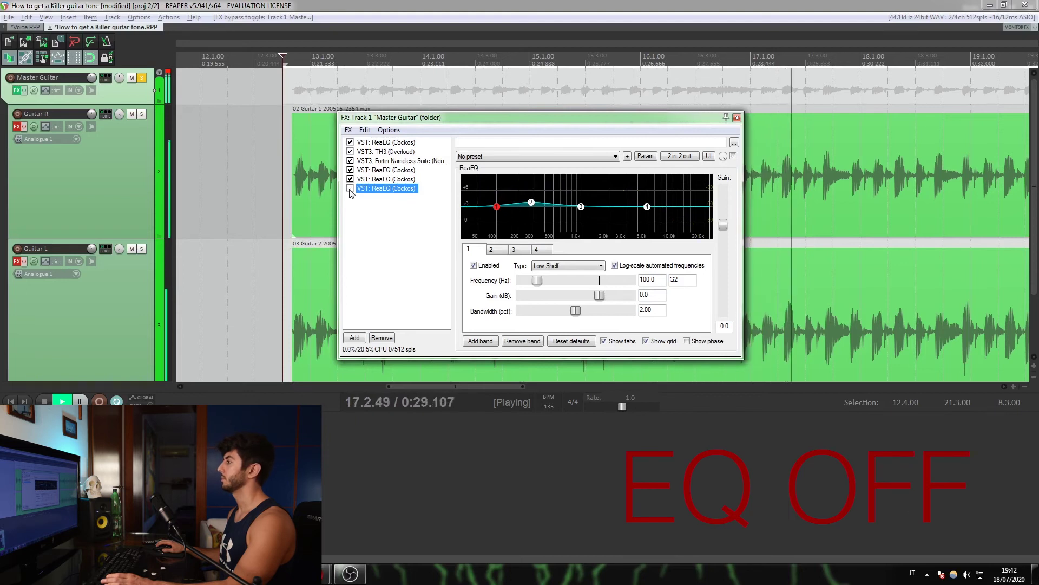
click(351, 189)
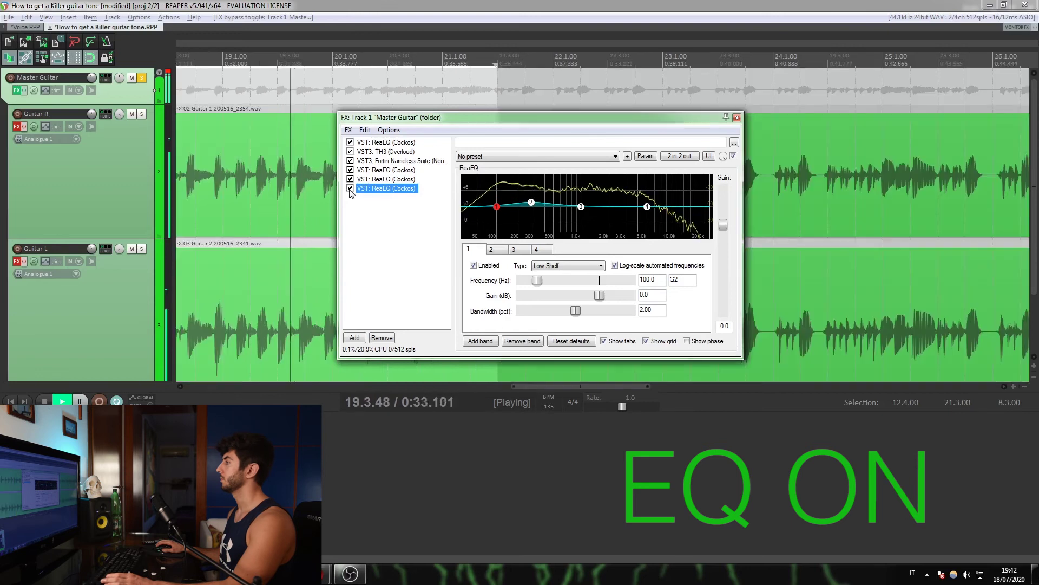
key(space)
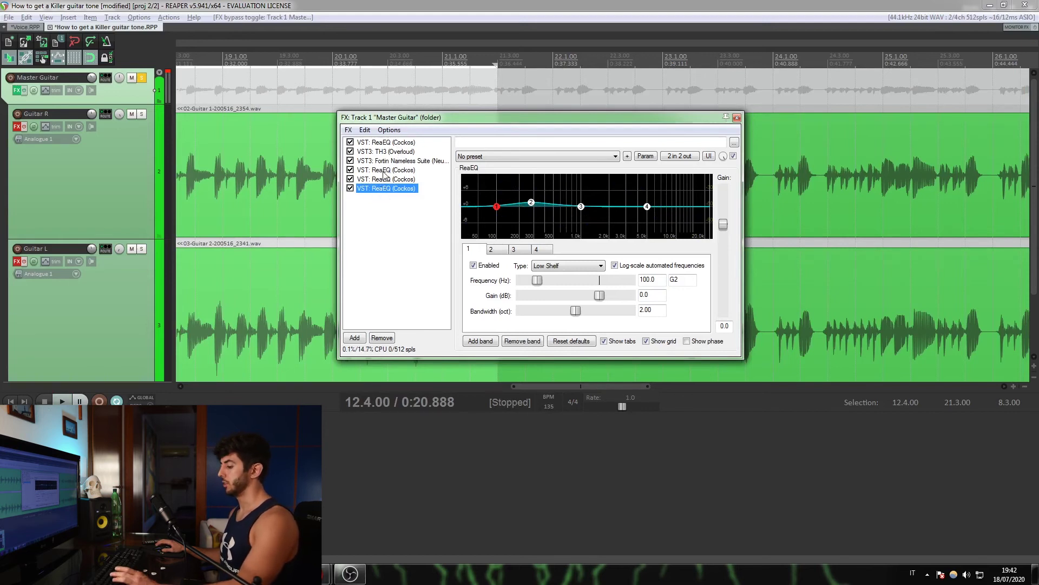
Select the four ReaEQ instances, bypass them together, and listen to the chain without EQ
shift+click(383, 172)
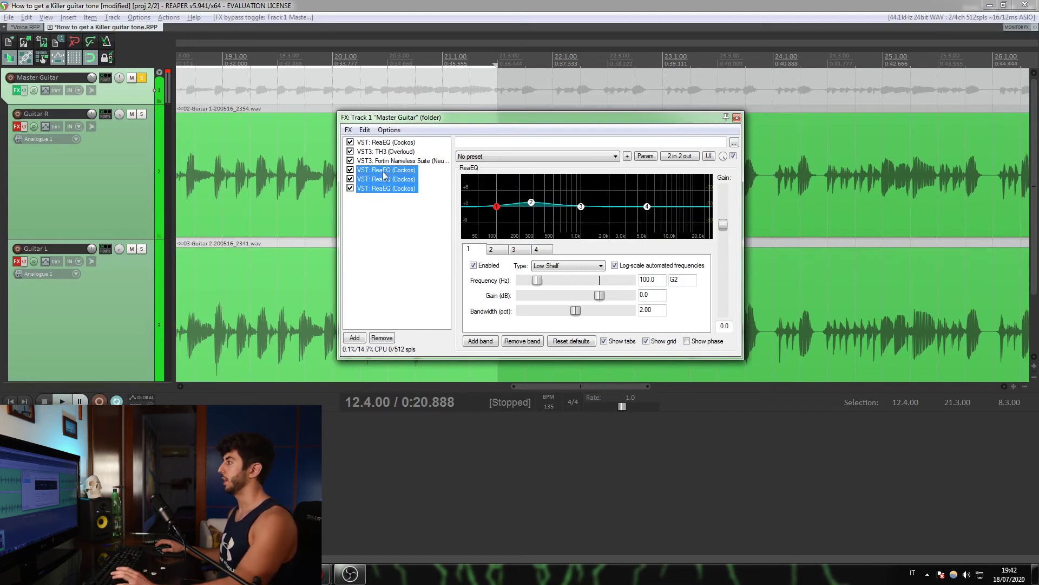
ctrl+click(385, 143)
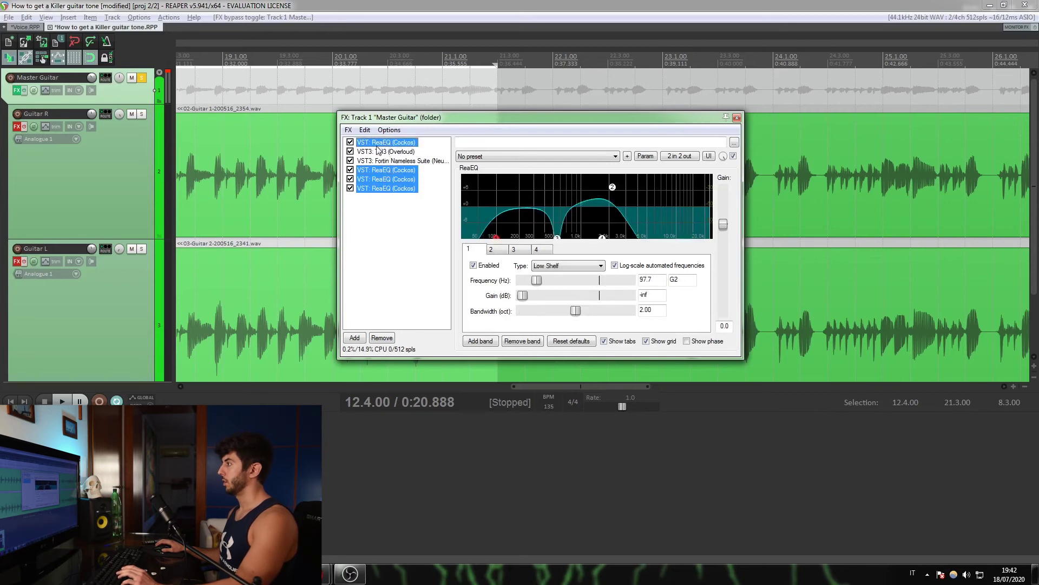
right_click(386, 177)
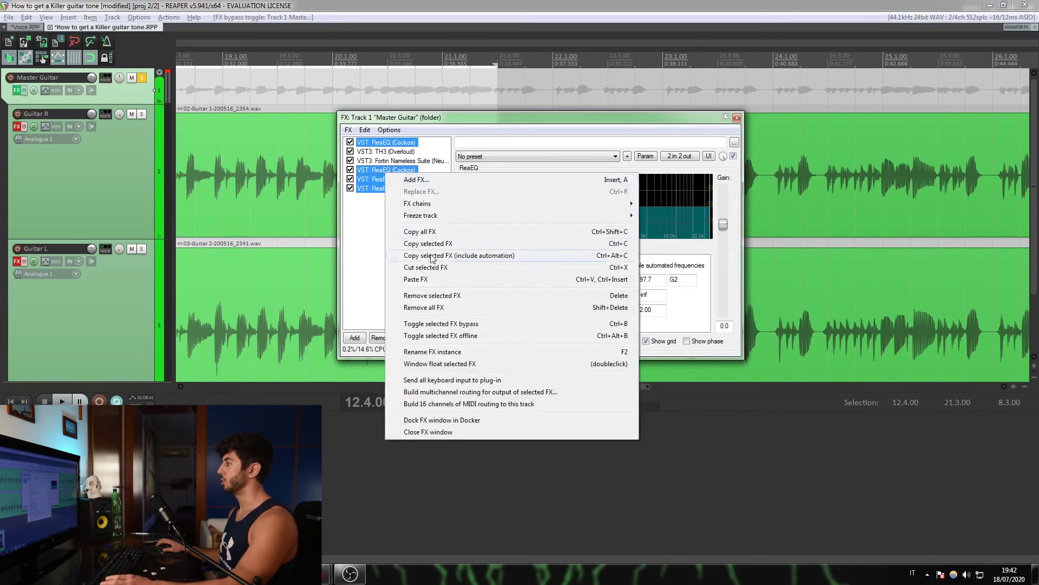
click(436, 324)
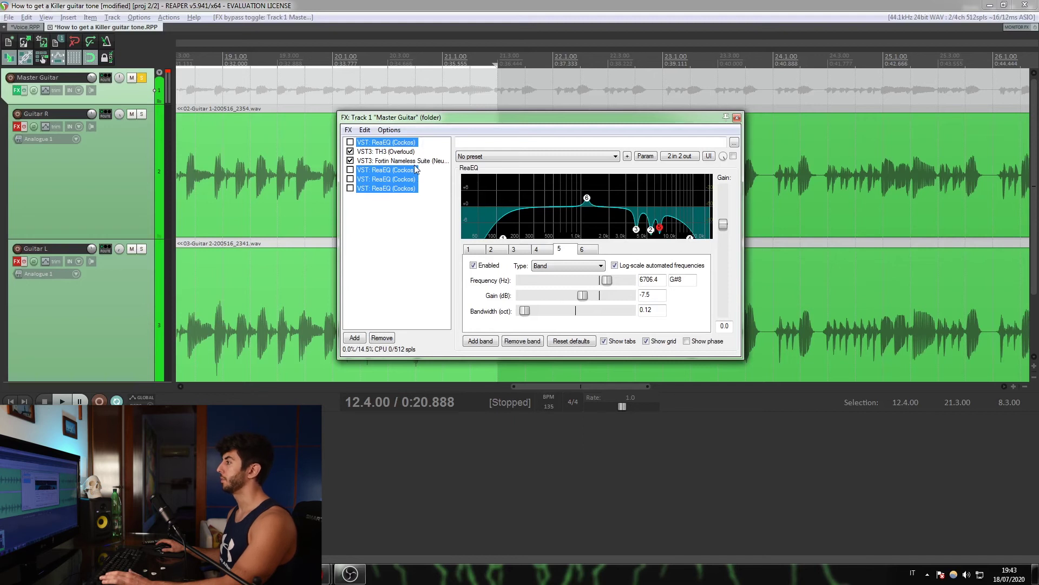
key(space)
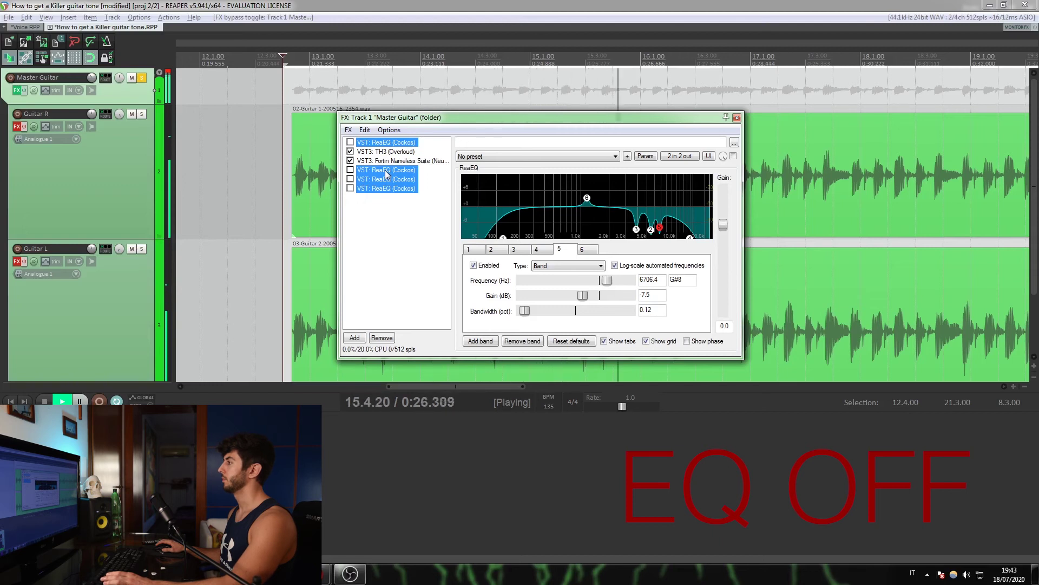
key(space)
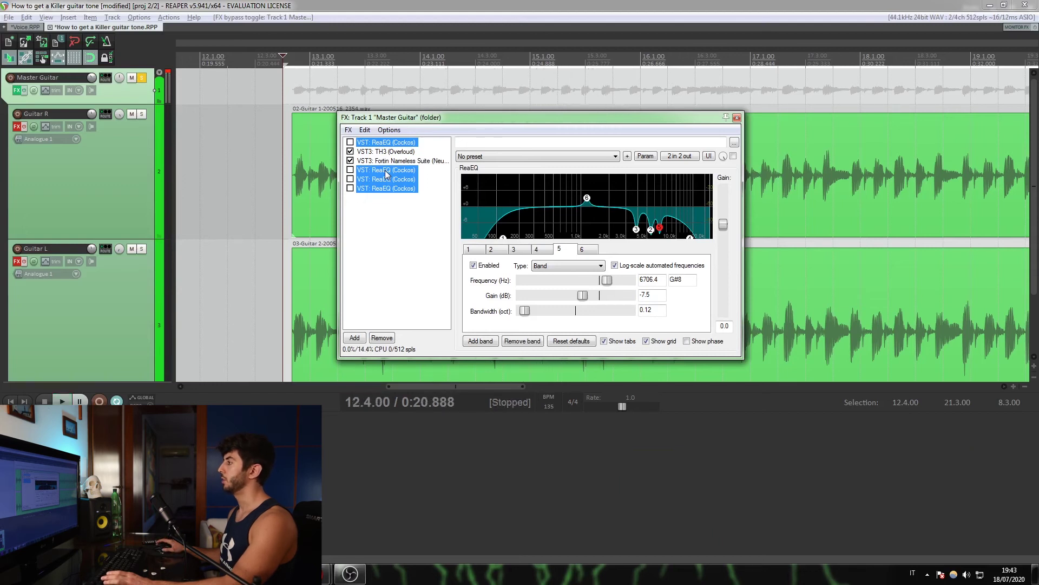
Re-enable the four ReaEQs during playback, then bypass and restore them for comparison
right_click(386, 173)
click(417, 317)
key(space)
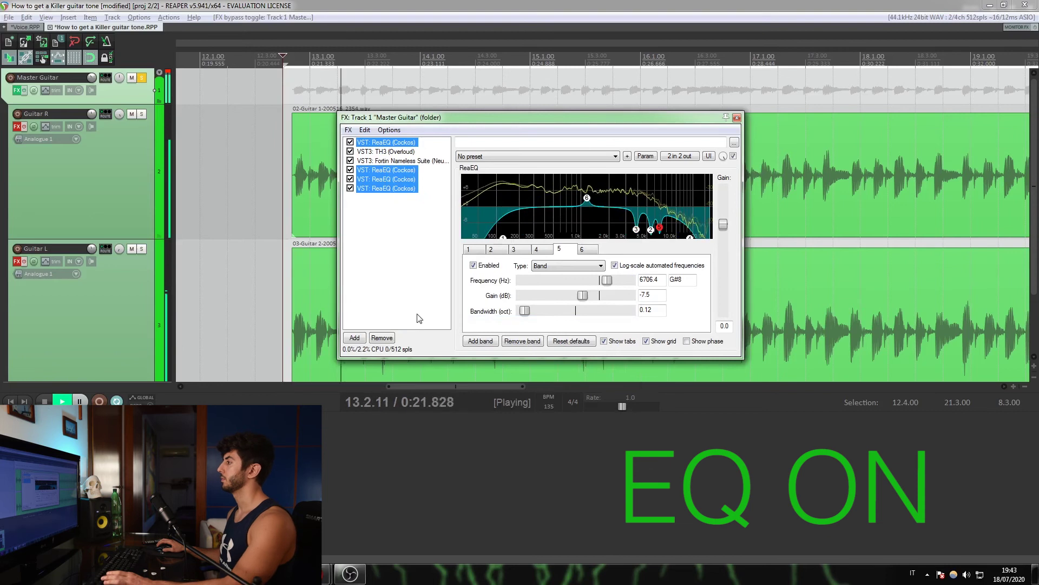
right_click(388, 174)
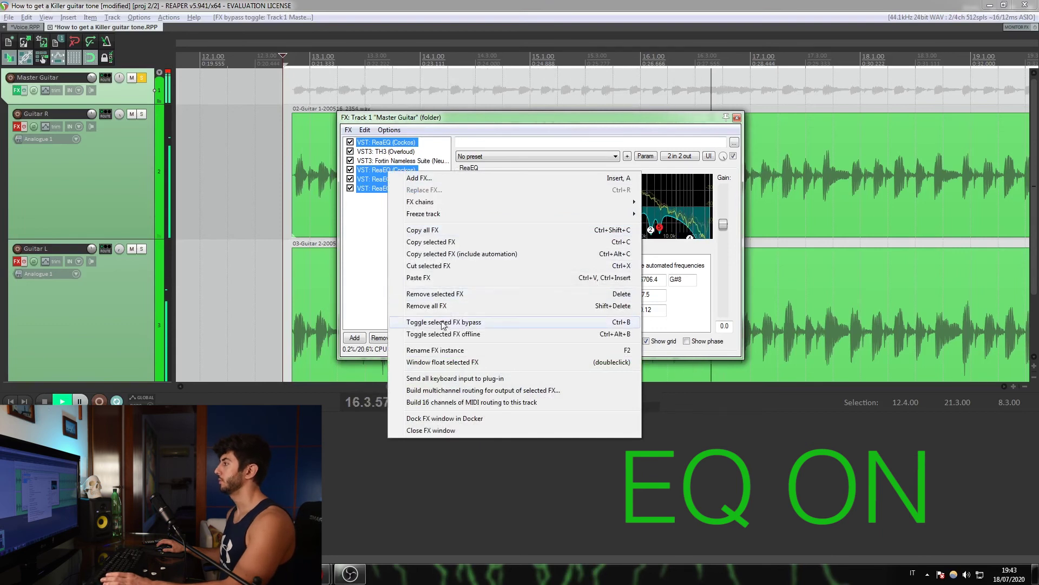
click(443, 323)
right_click(387, 173)
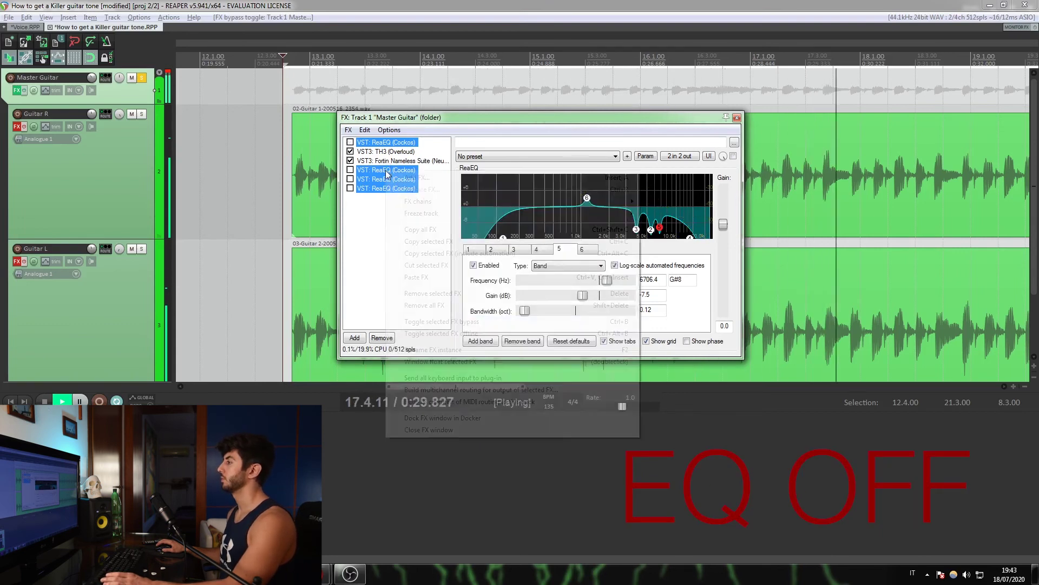
click(428, 323)
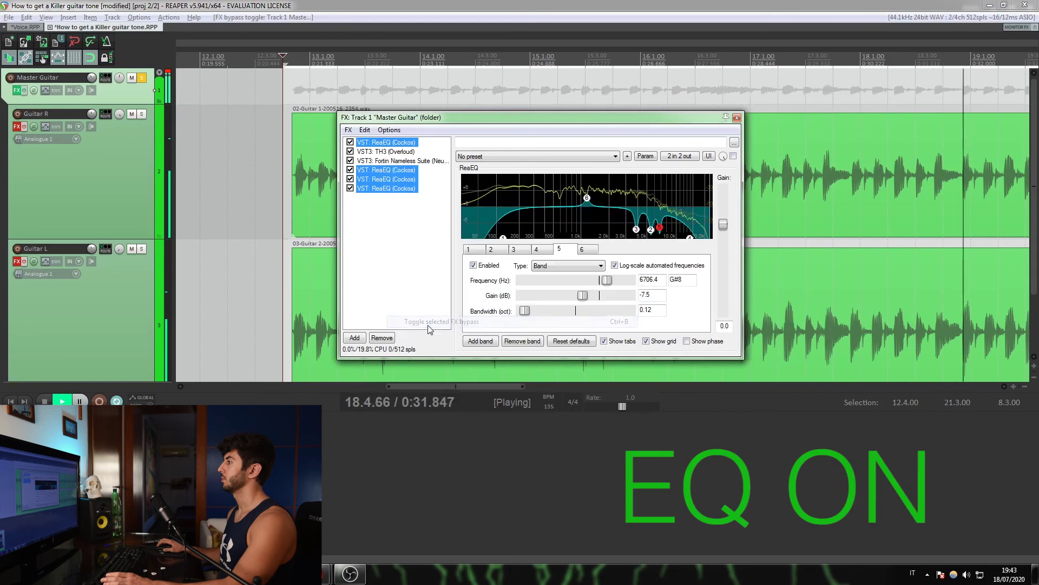
Bypass and re-enable the four ReaEQs once more, ending with them active and playback stopped
right_click(386, 181)
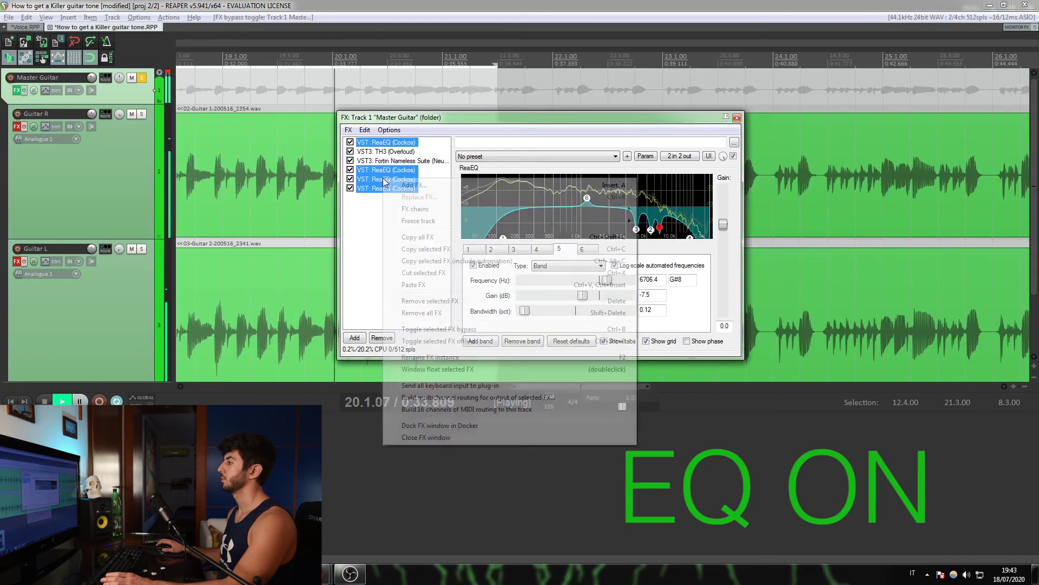
click(433, 330)
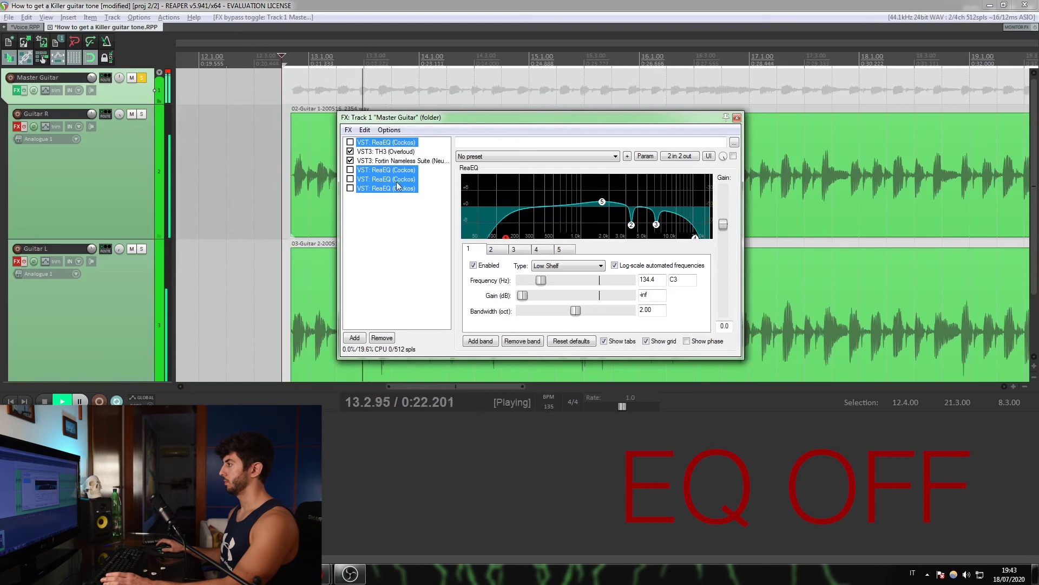
right_click(398, 186)
click(417, 333)
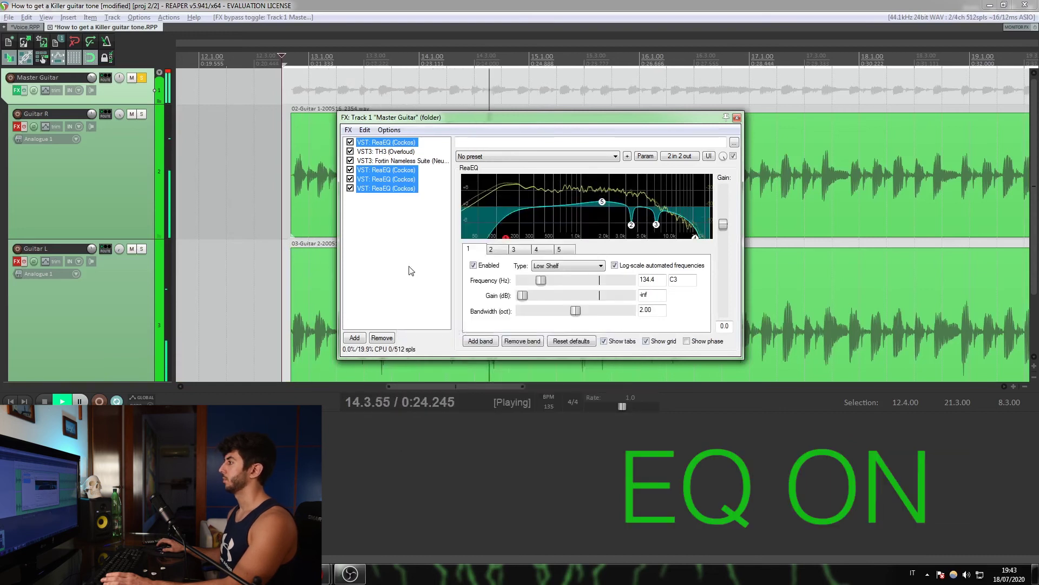
key(space)
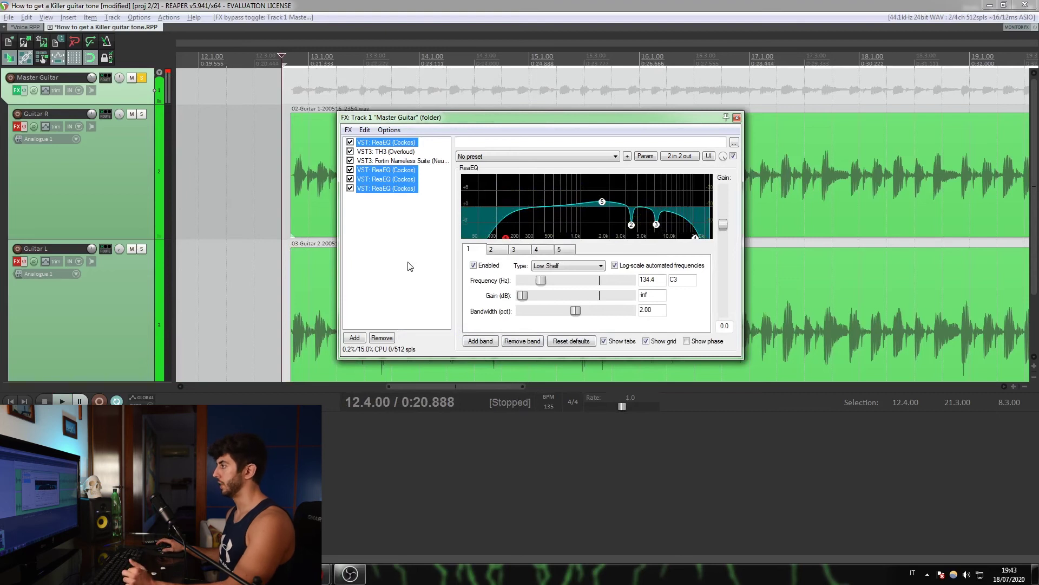
mouse_move(462, 118)
mouse_down()
mouse_move(669, 121)
mouse_move(462, 132)
mouse_up()
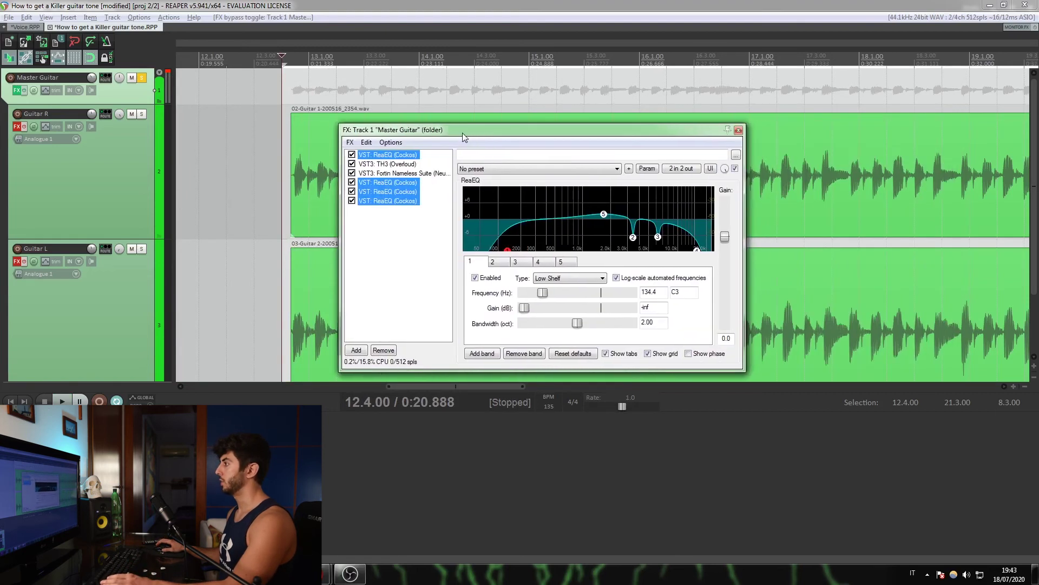
key(space)
key(space)
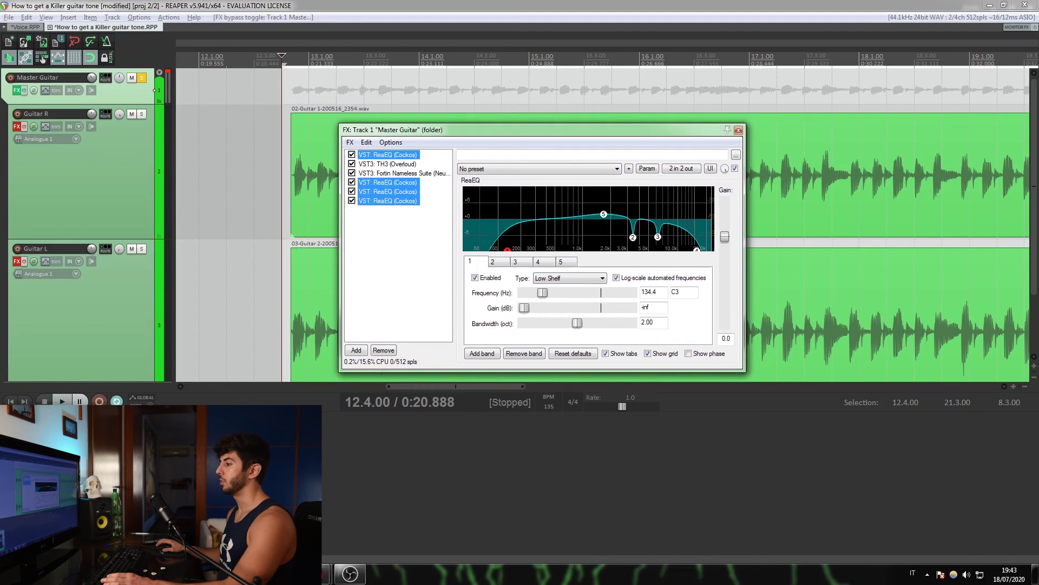
key(alt+Tab)
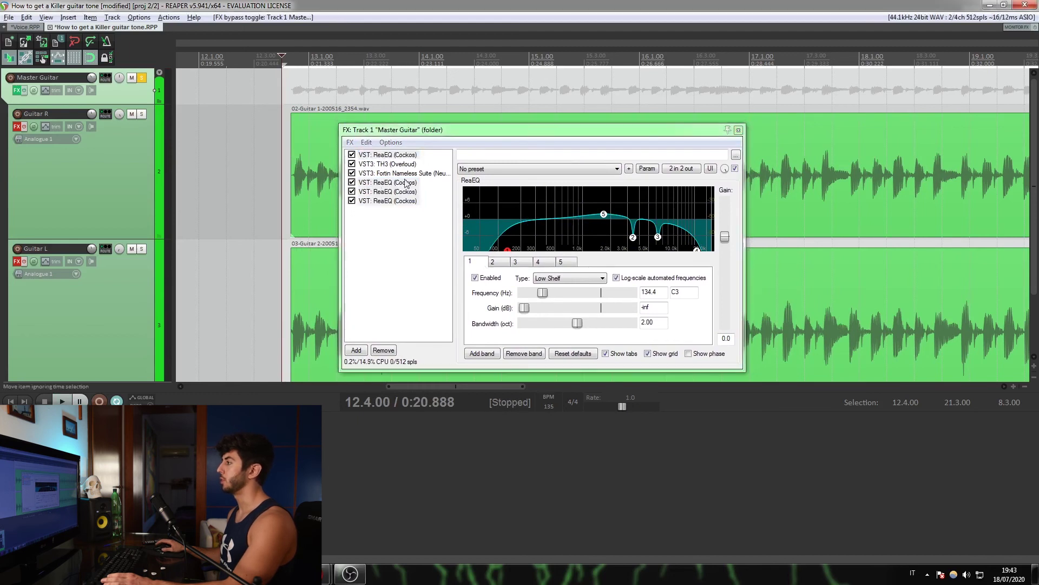